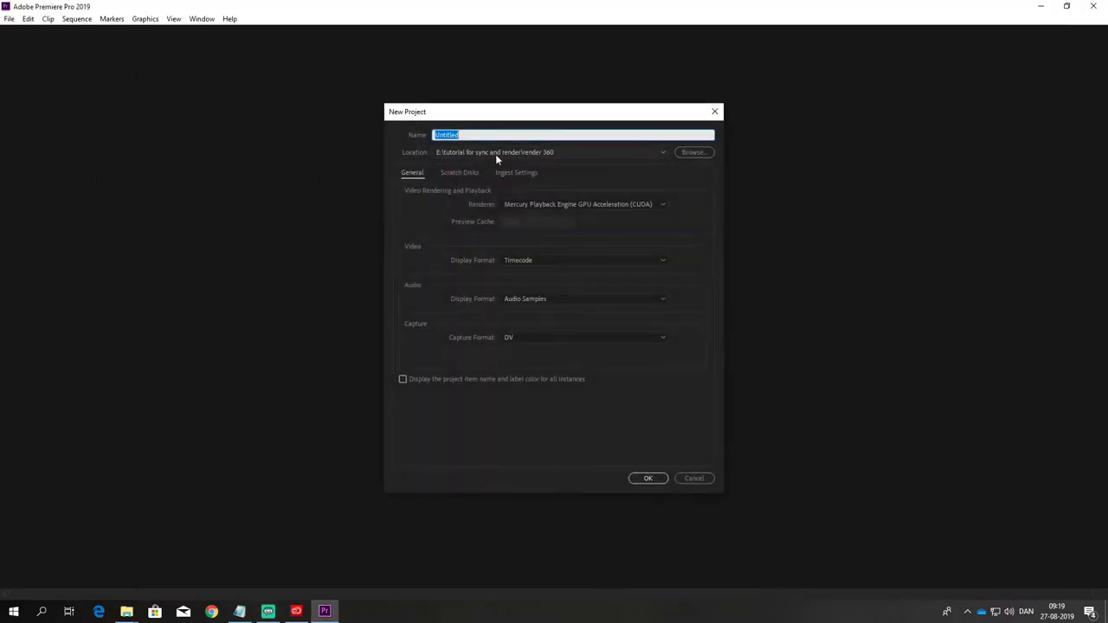
Create a new project named 'tutorial 2' saved in the render 360 folder on drive E.
text(tu)
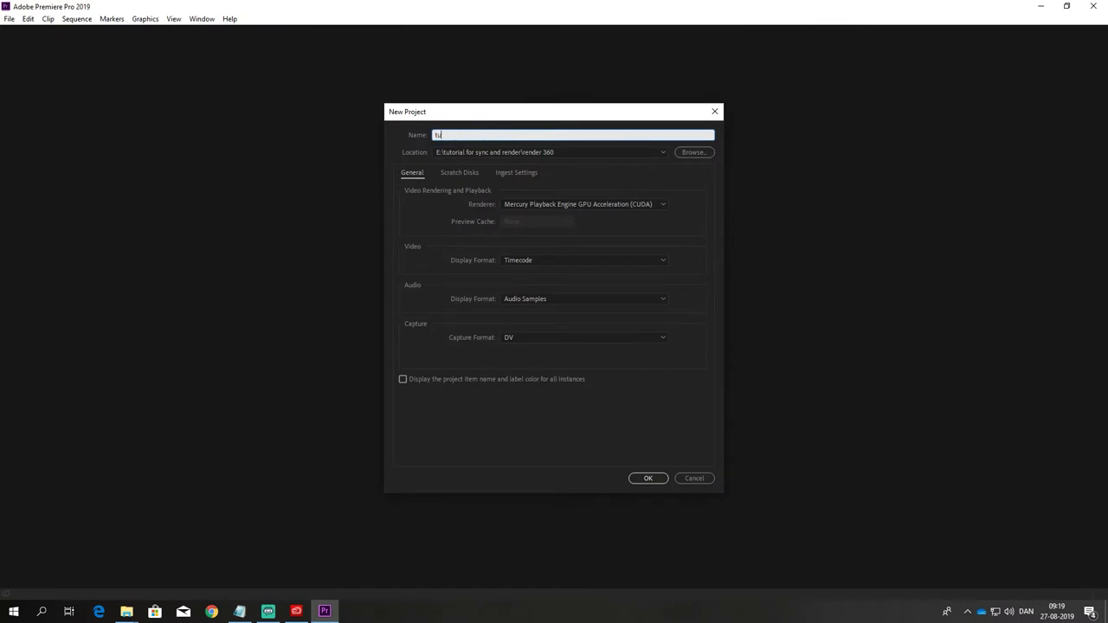
text(torial 2)
click(693, 153)
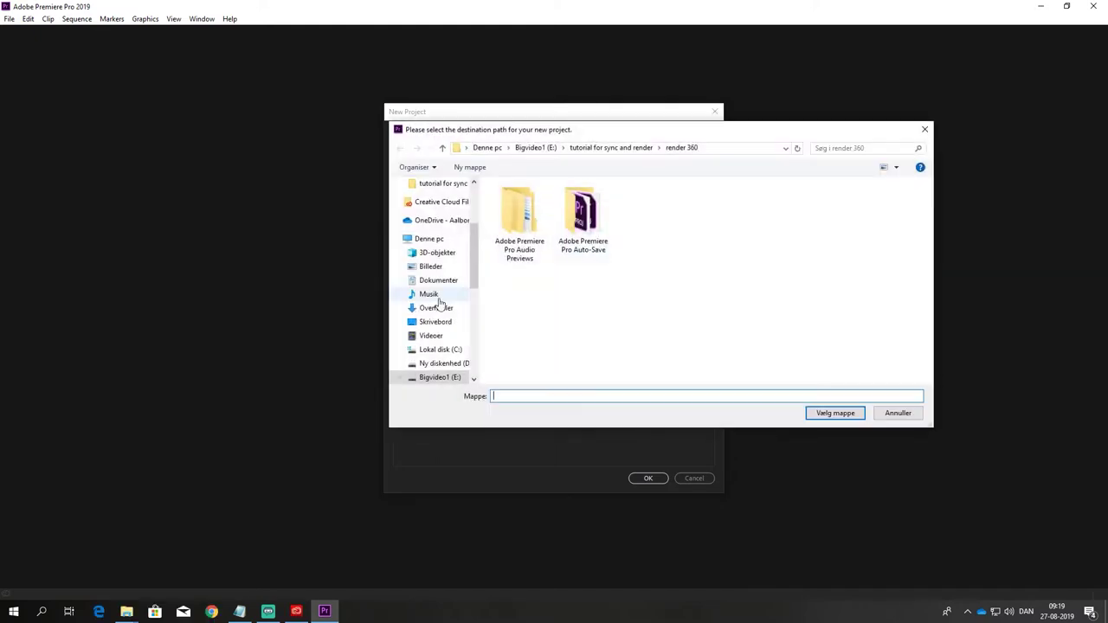
click(836, 413)
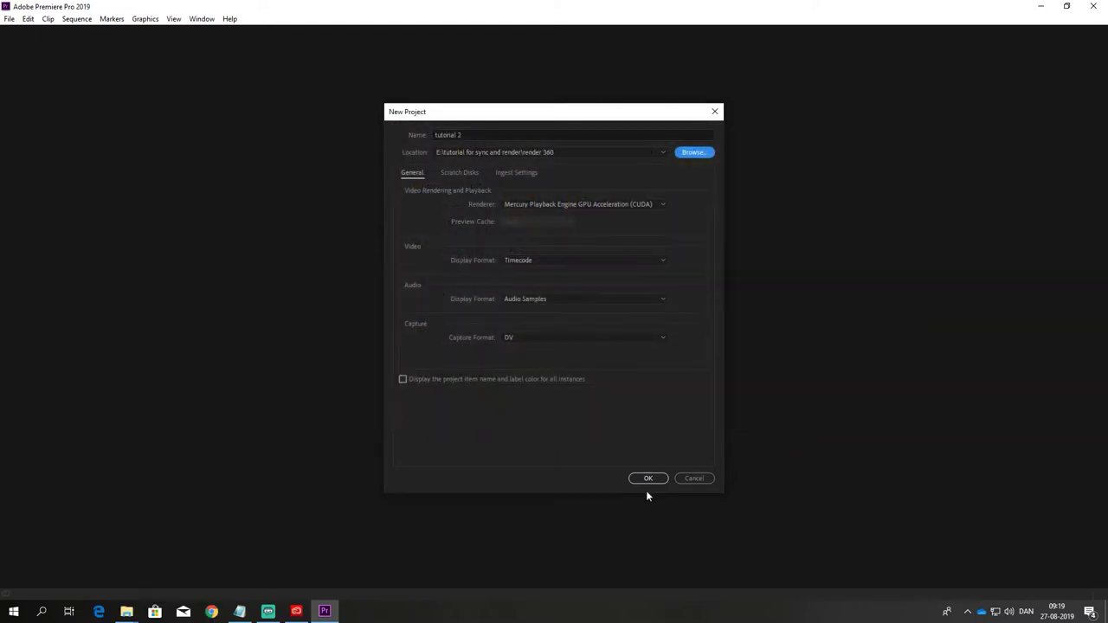
click(649, 480)
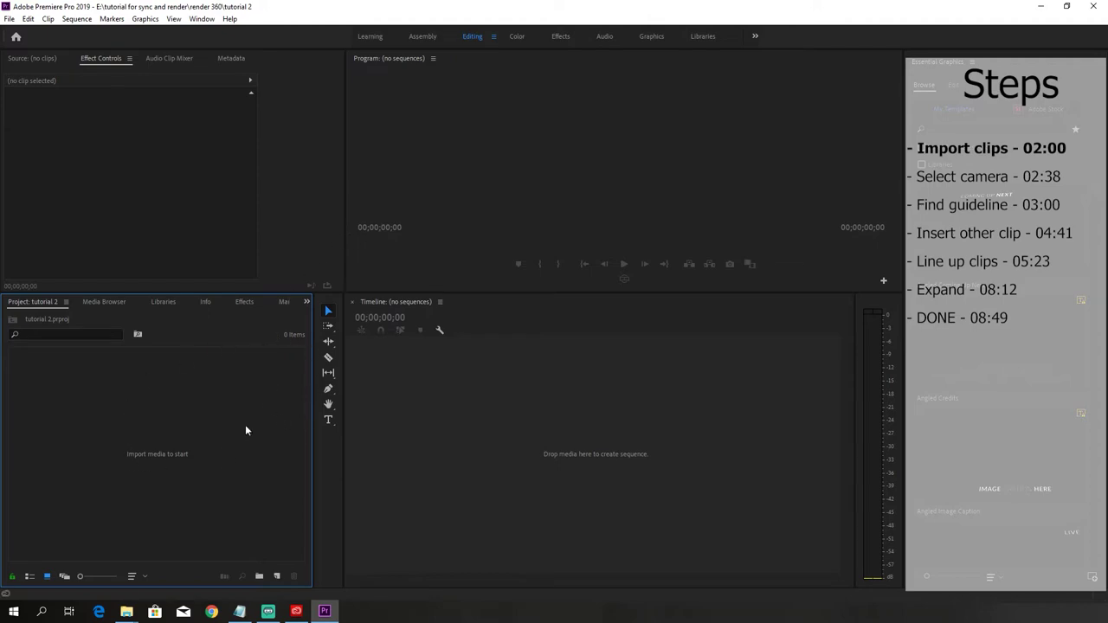
Import GH020048, personal audio LR and YIVR_Stitch_0746_004_360 from the videos for capture folder.
right_click(143, 408)
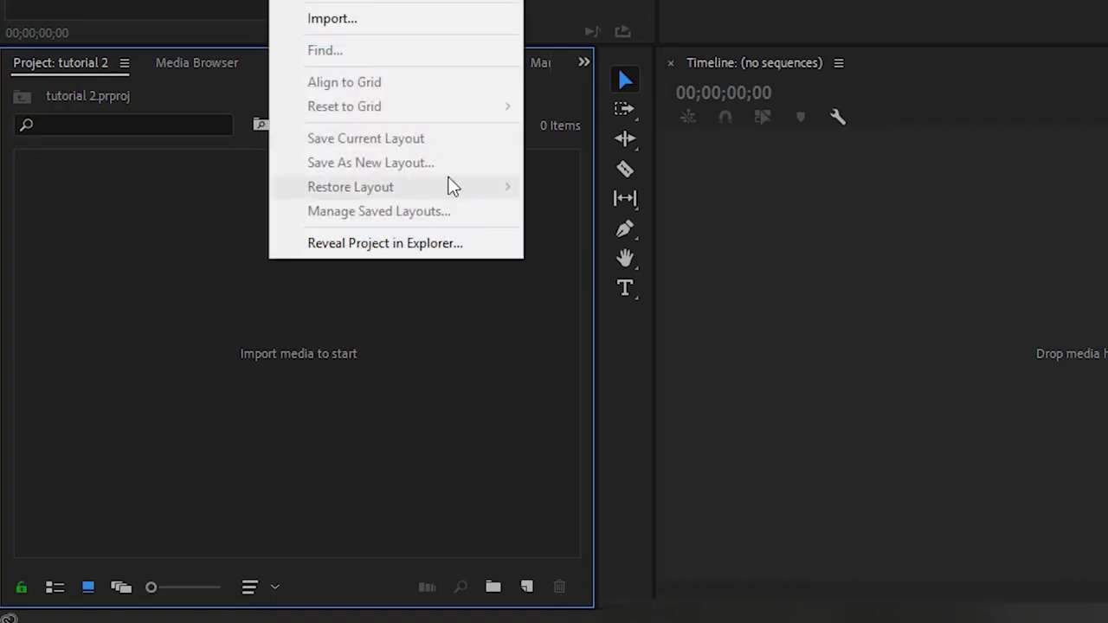
click(392, 24)
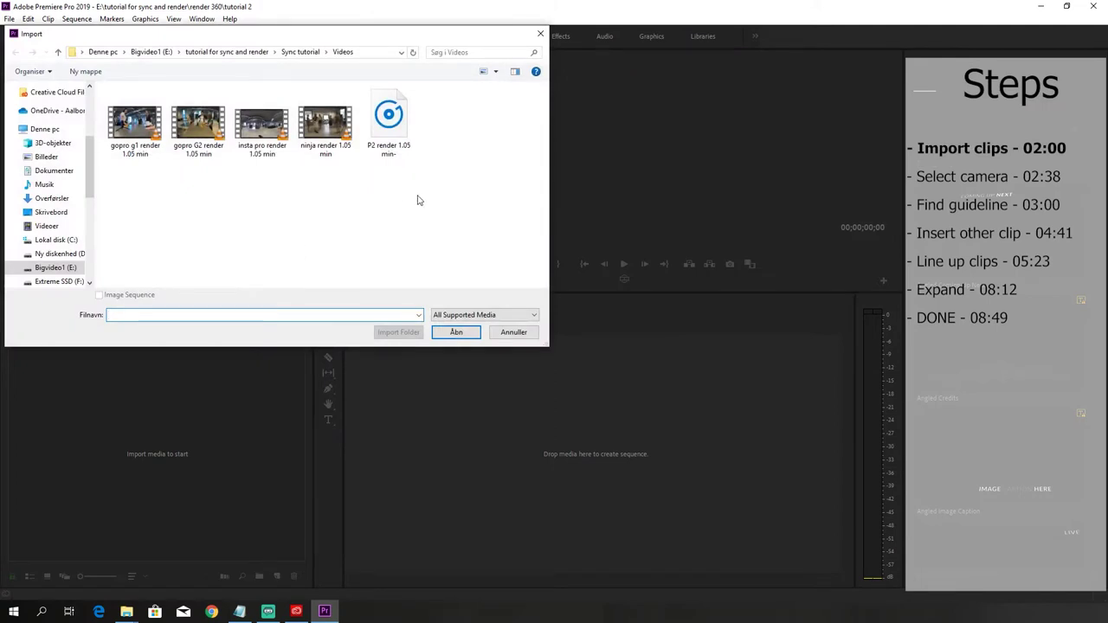
click(328, 52)
click(340, 204)
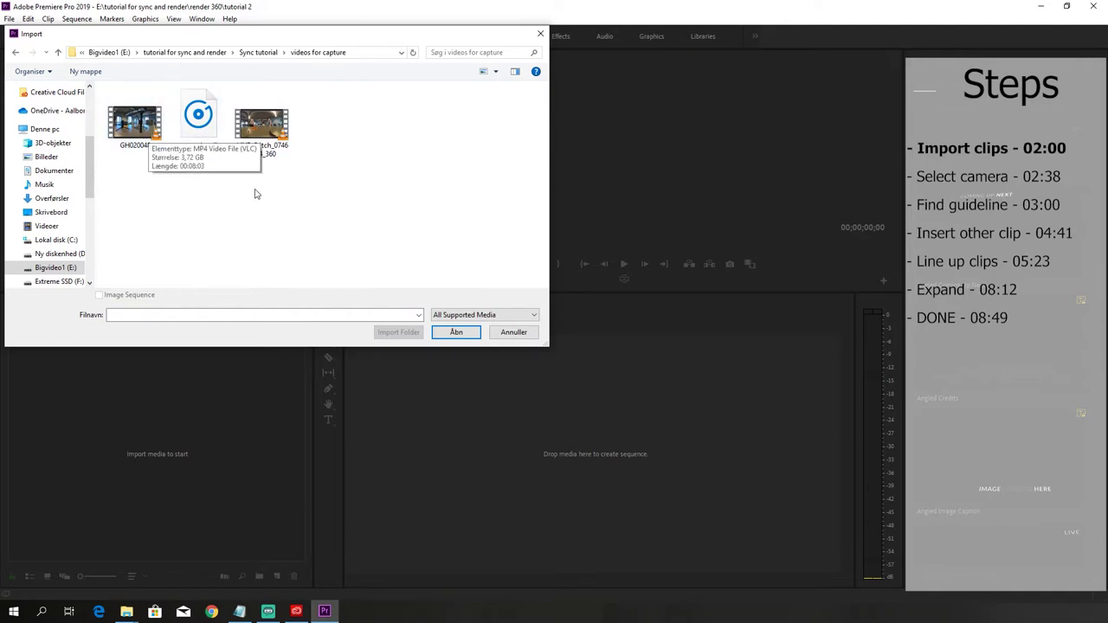
drag(327, 197, 121, 113)
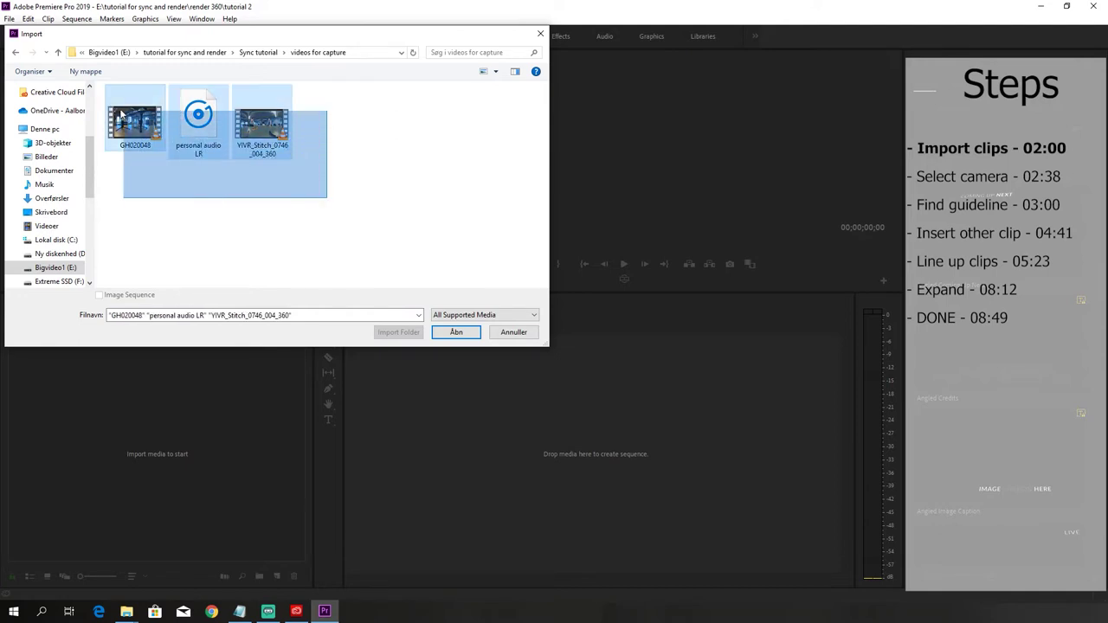
click(452, 331)
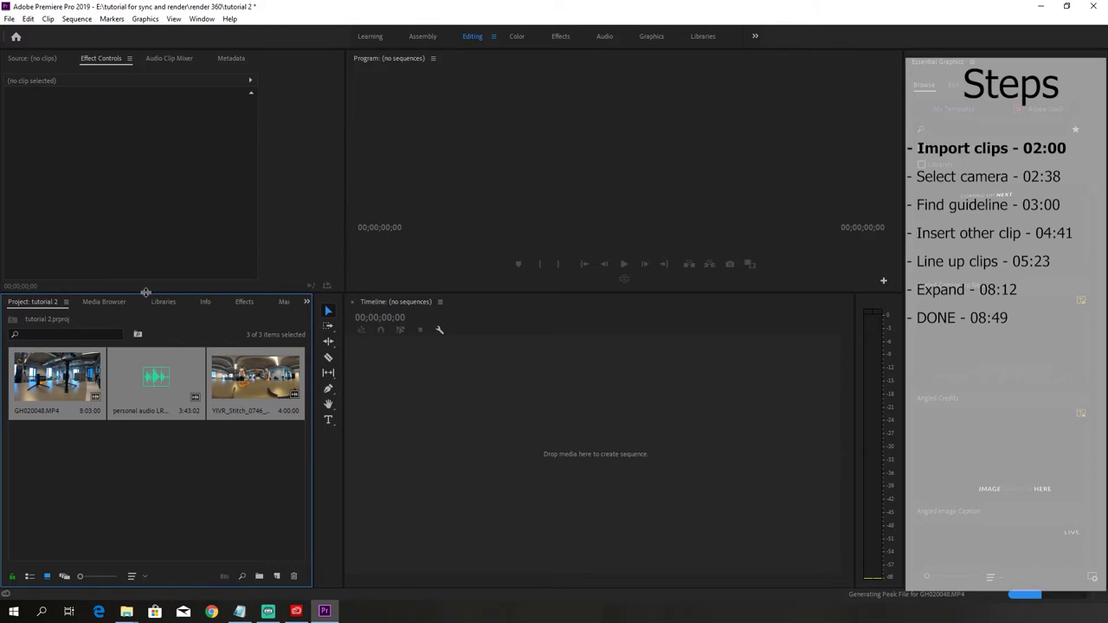
drag(145, 292, 185, 279)
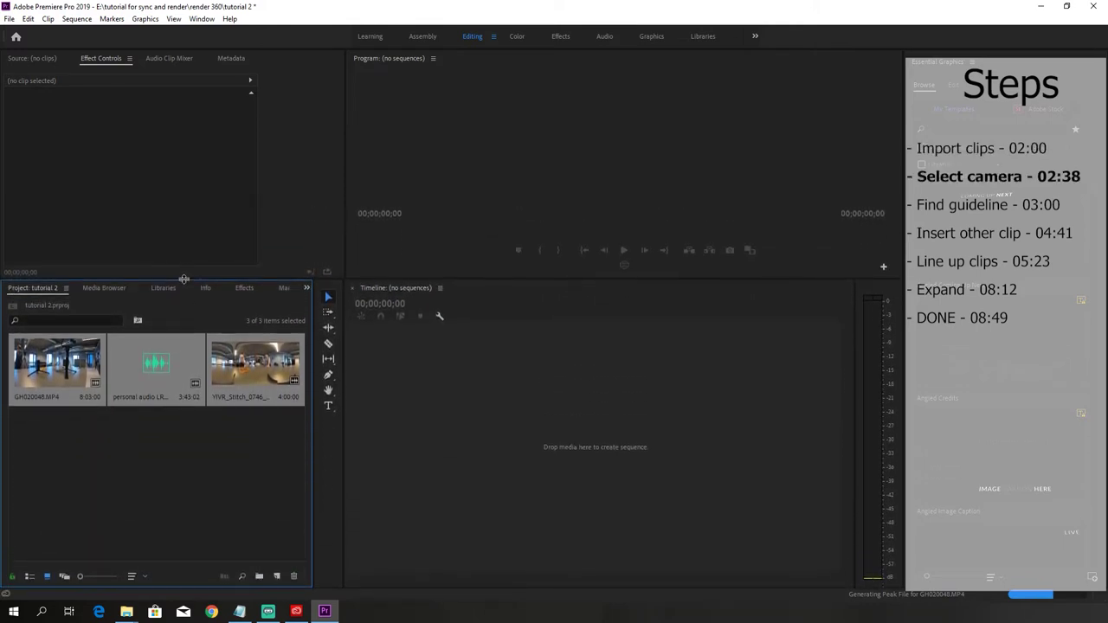
Drag the YIVR_Stitch_0746_004_360 clip onto the empty Timeline to build its sequence.
click(232, 497)
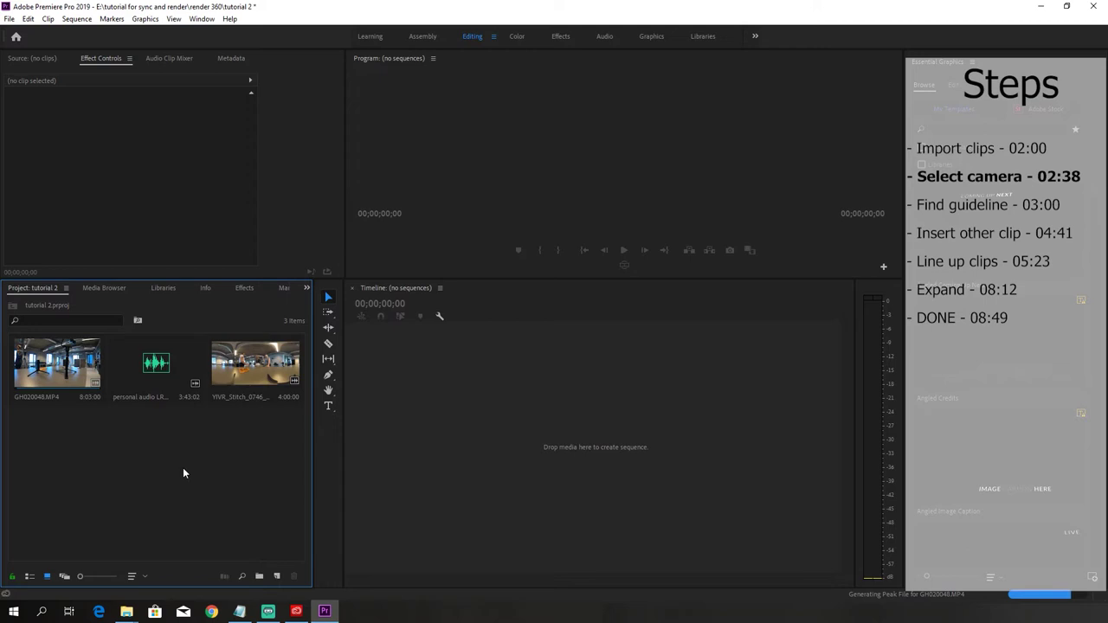
click(242, 365)
drag(299, 342, 443, 381)
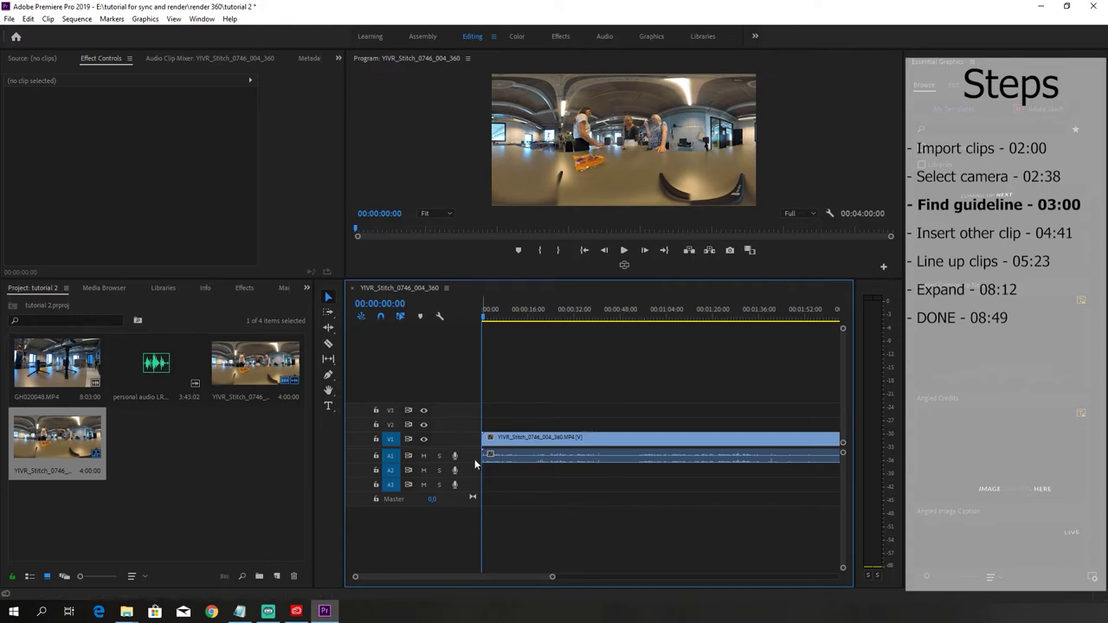
double_click(448, 457)
click(508, 313)
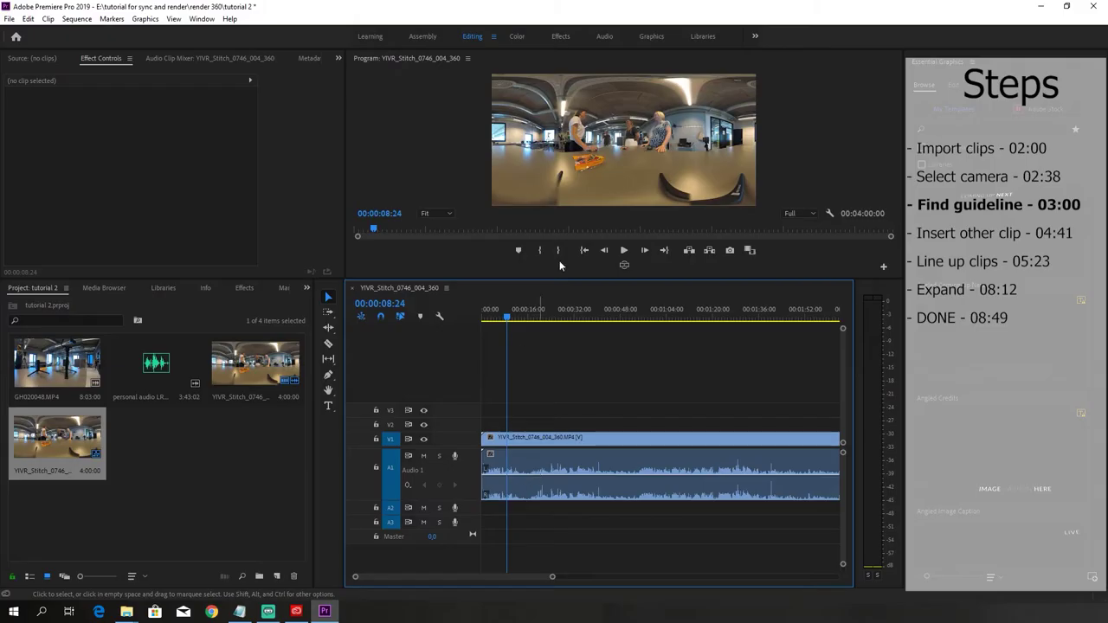
Play the 360 clip, make track A1 taller and zoom the timeline in around the playhead.
key(space)
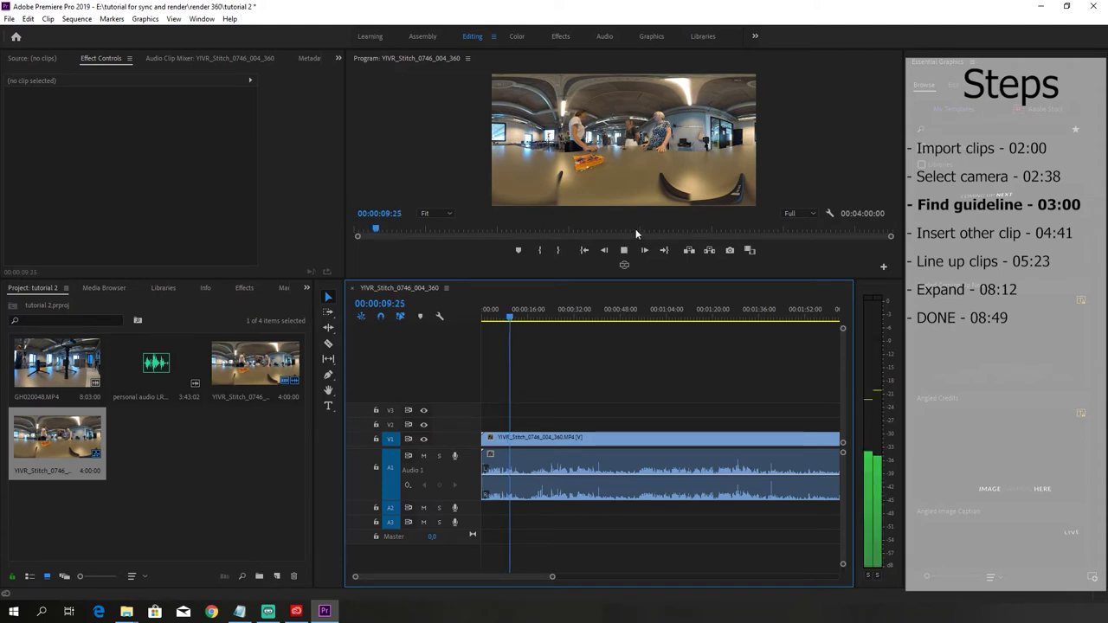
key(space)
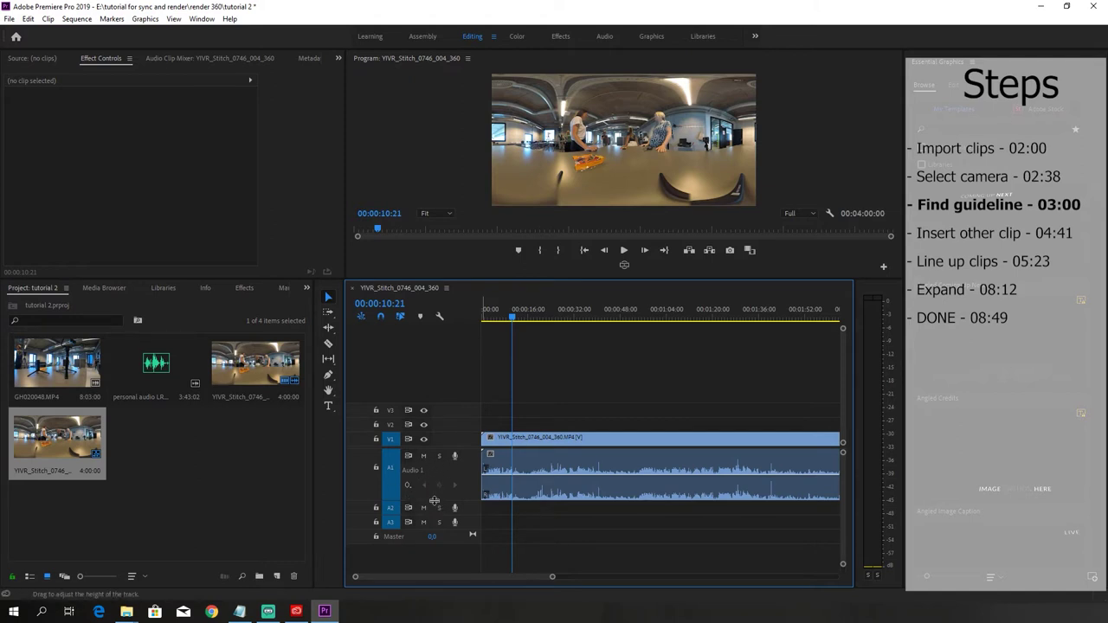
drag(434, 501, 432, 563)
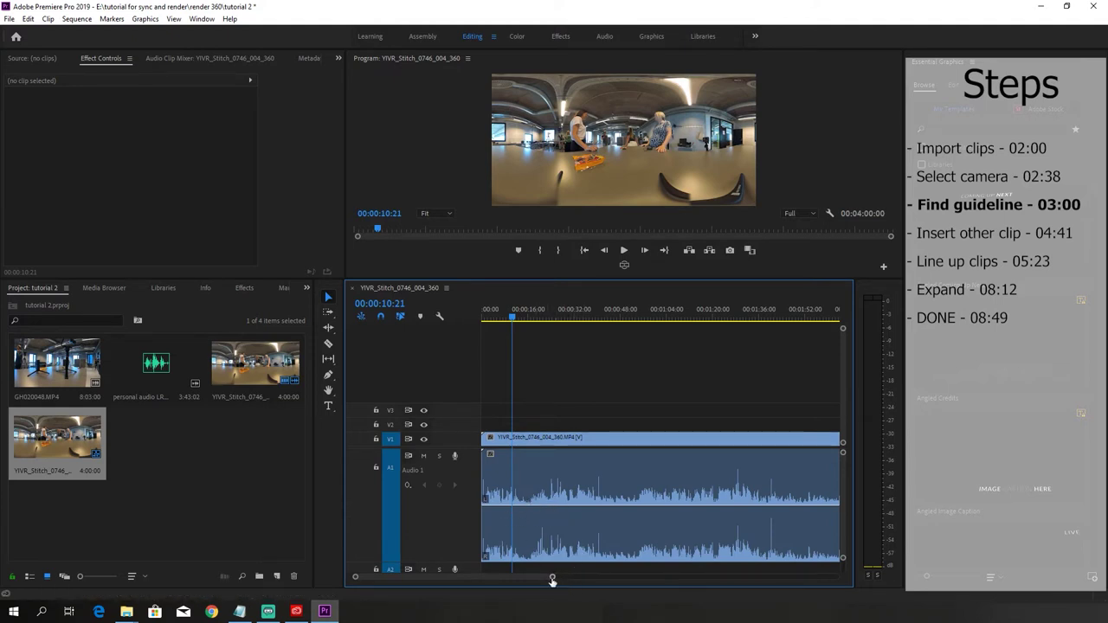
drag(553, 581, 475, 587)
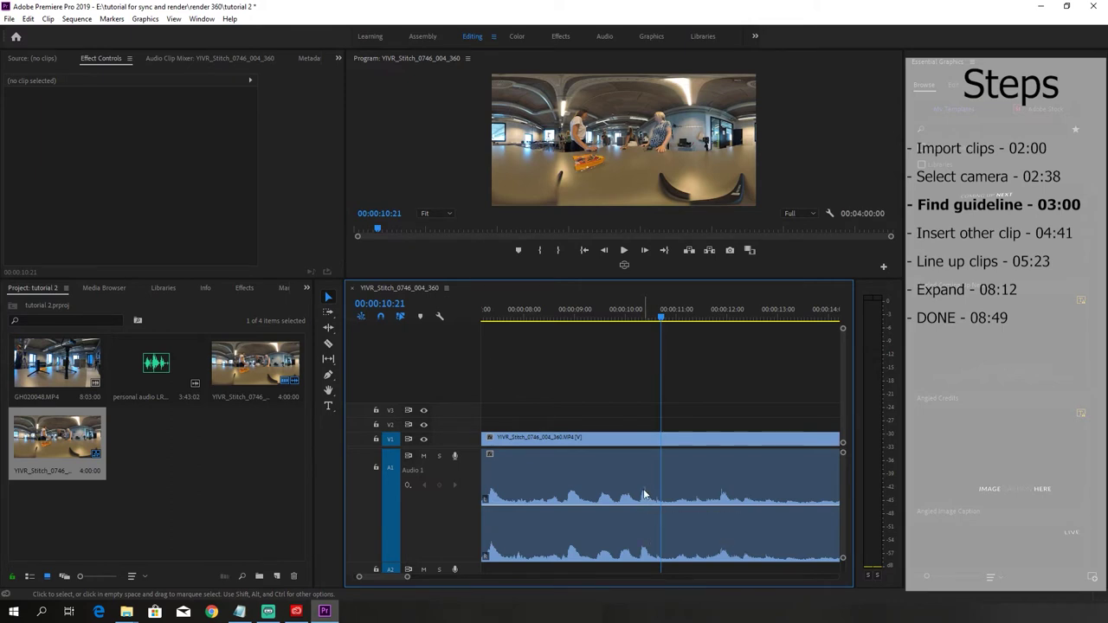
Locate the clap peak frame by frame and add a marker at 00:00:10:09.
click(660, 319)
drag(660, 319, 565, 319)
key(space)
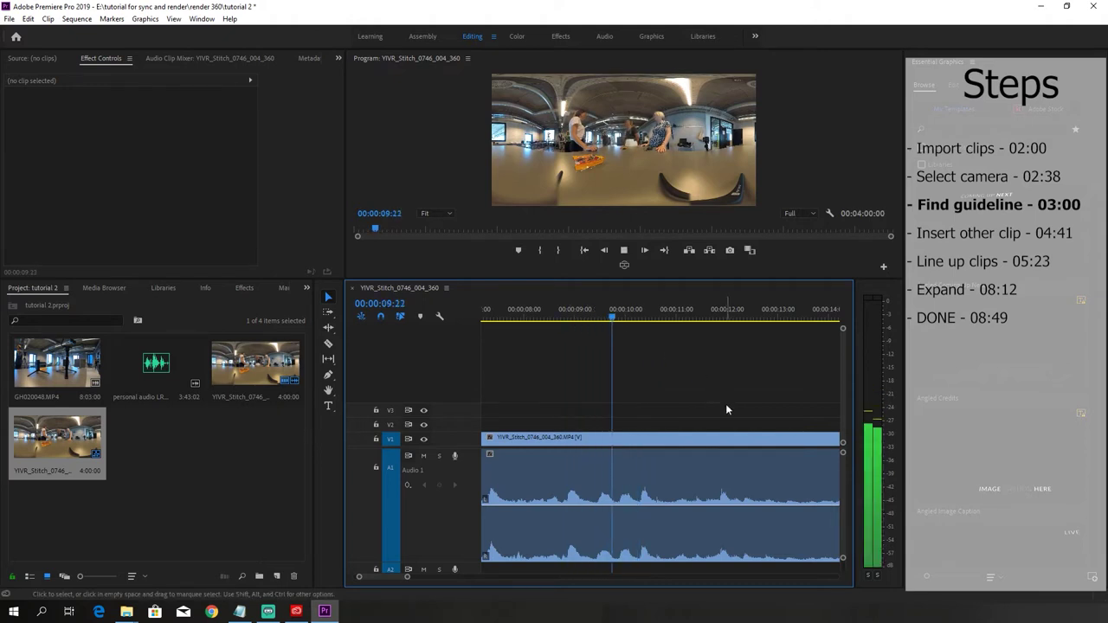
key(space)
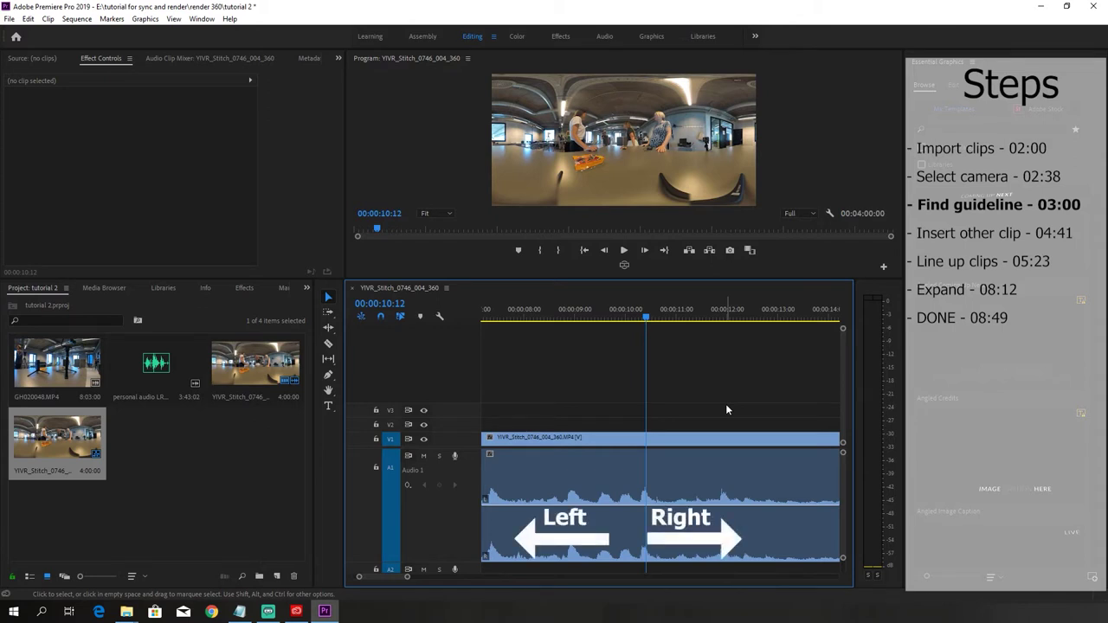
key(Left)
key(Left)
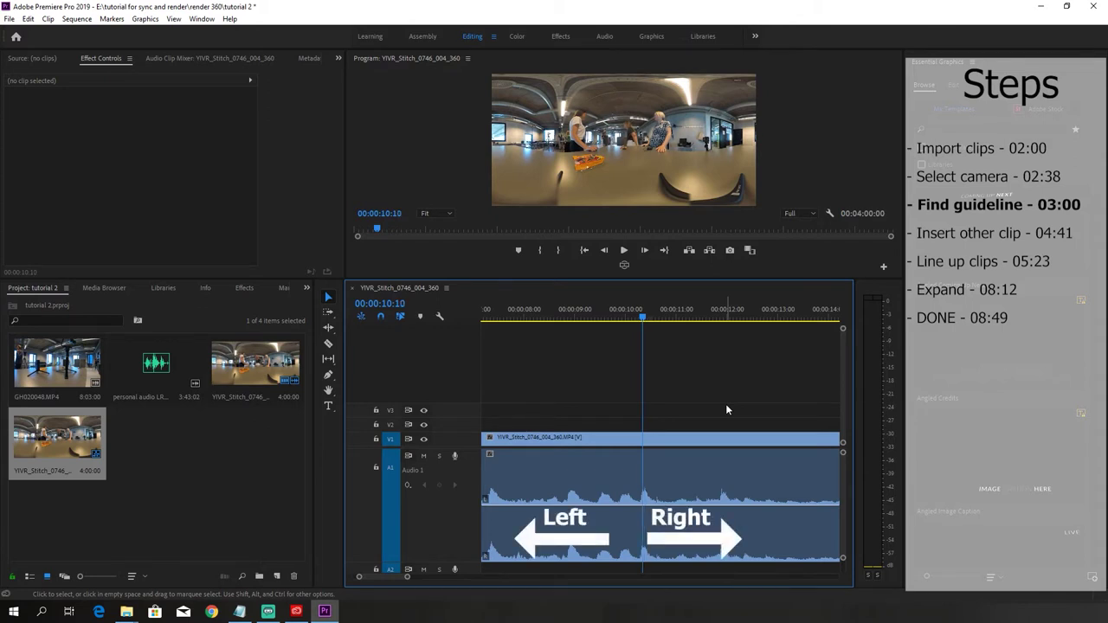
key(Left)
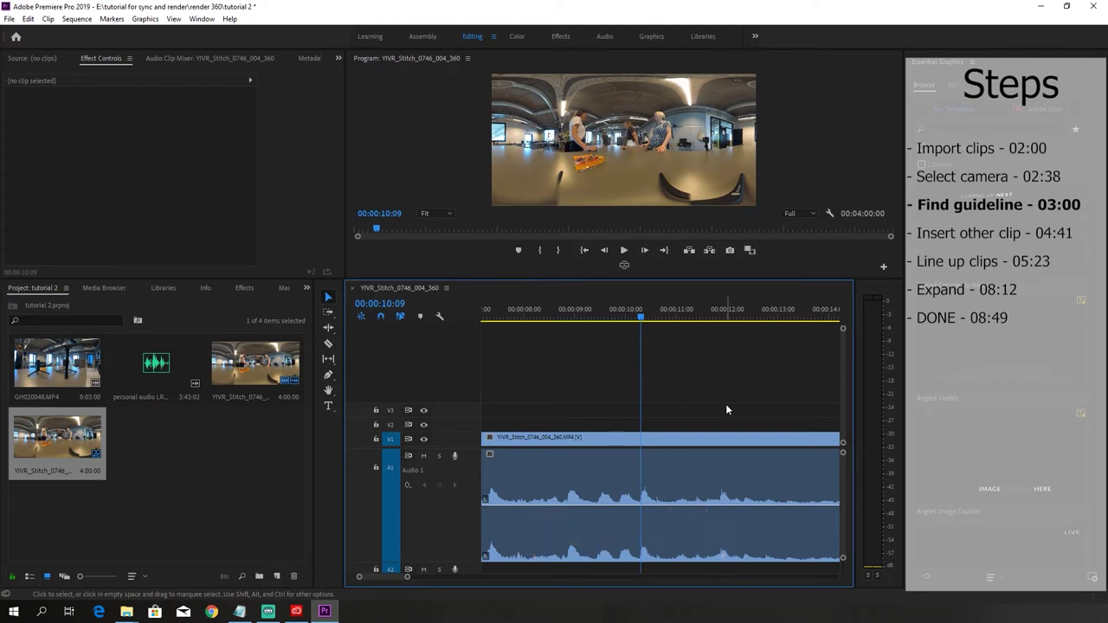
key(m)
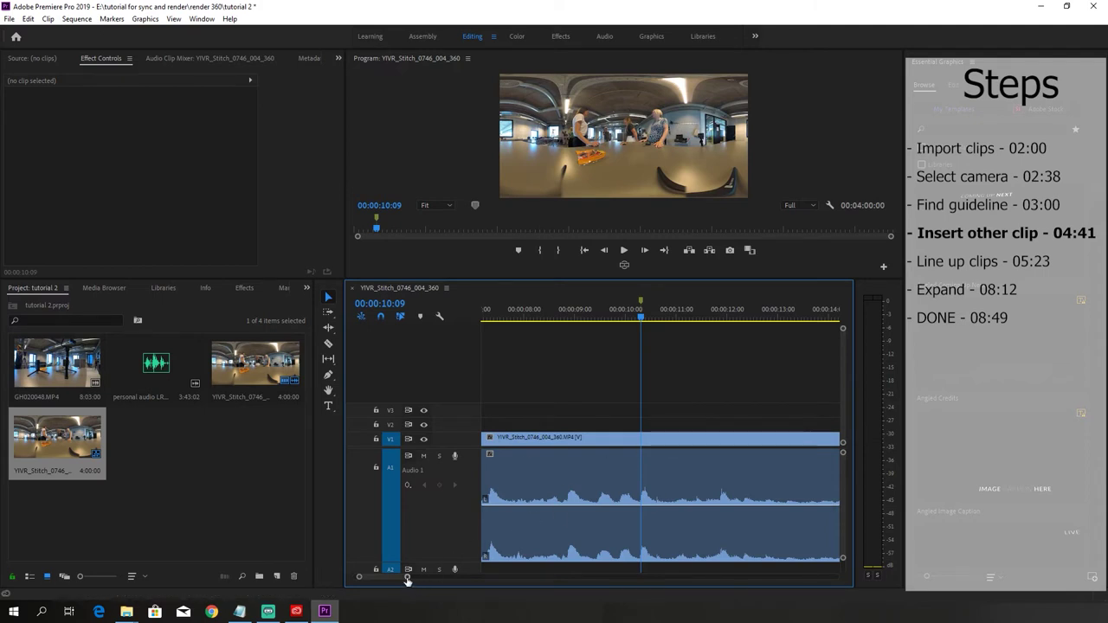
Place GH020048.MP4 above the 360 clip, its video on V2 and audio on A2.
drag(407, 580, 596, 594)
drag(464, 560, 467, 512)
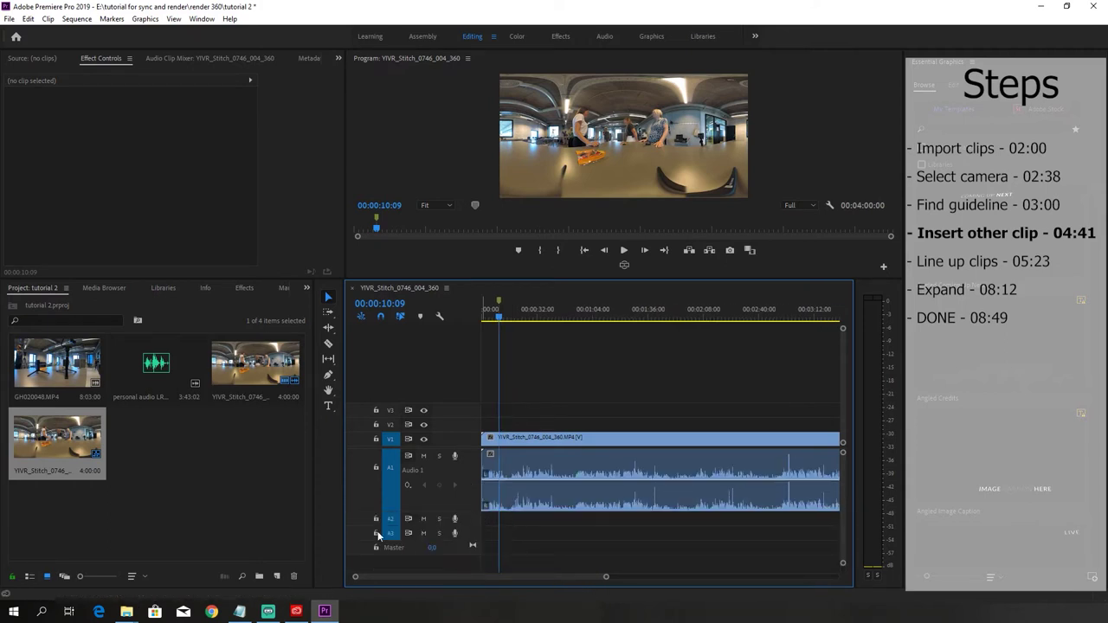
click(163, 463)
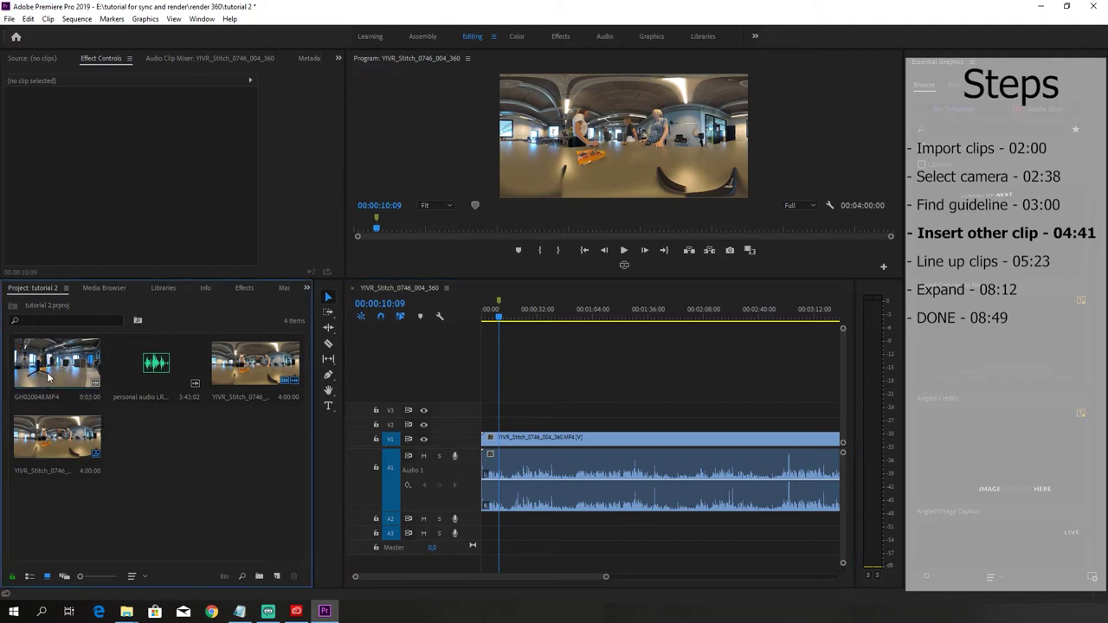
drag(48, 372, 488, 423)
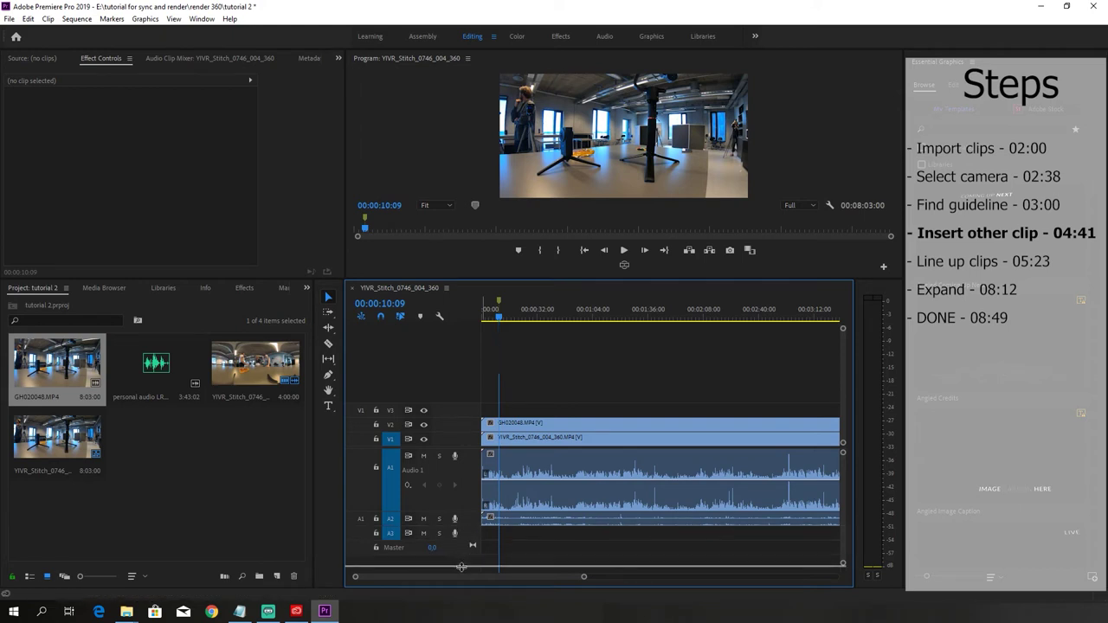
drag(460, 592, 461, 594)
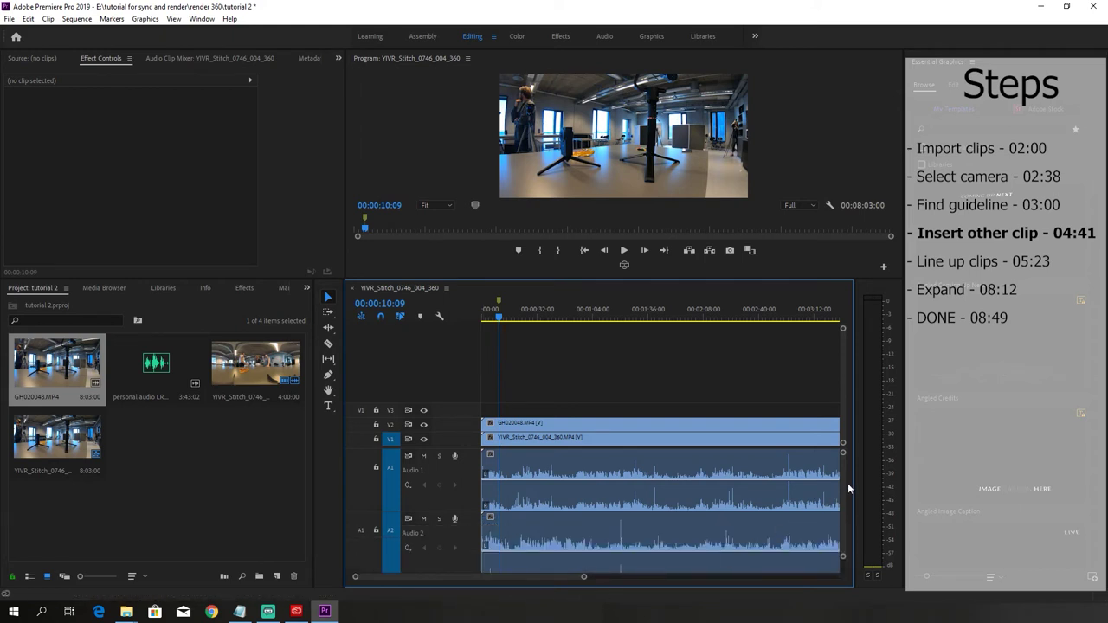
scroll(845, 483, down, 1)
scroll(845, 489, down, 1)
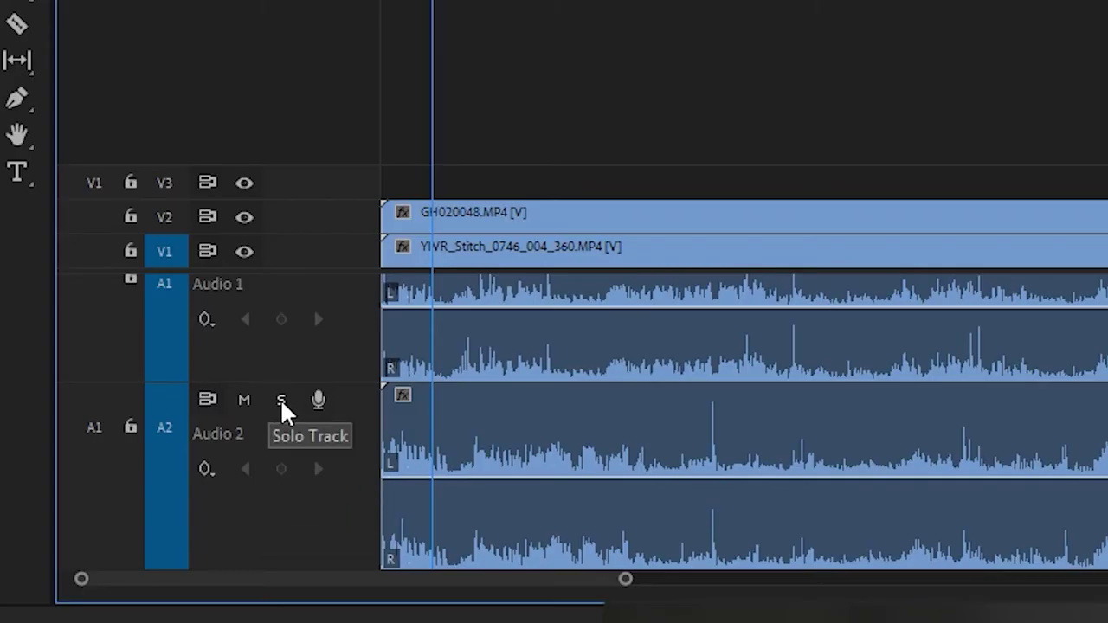
Solo track A2, razor the GoPro clip, delete its left piece and move it to the sequence start.
click(281, 399)
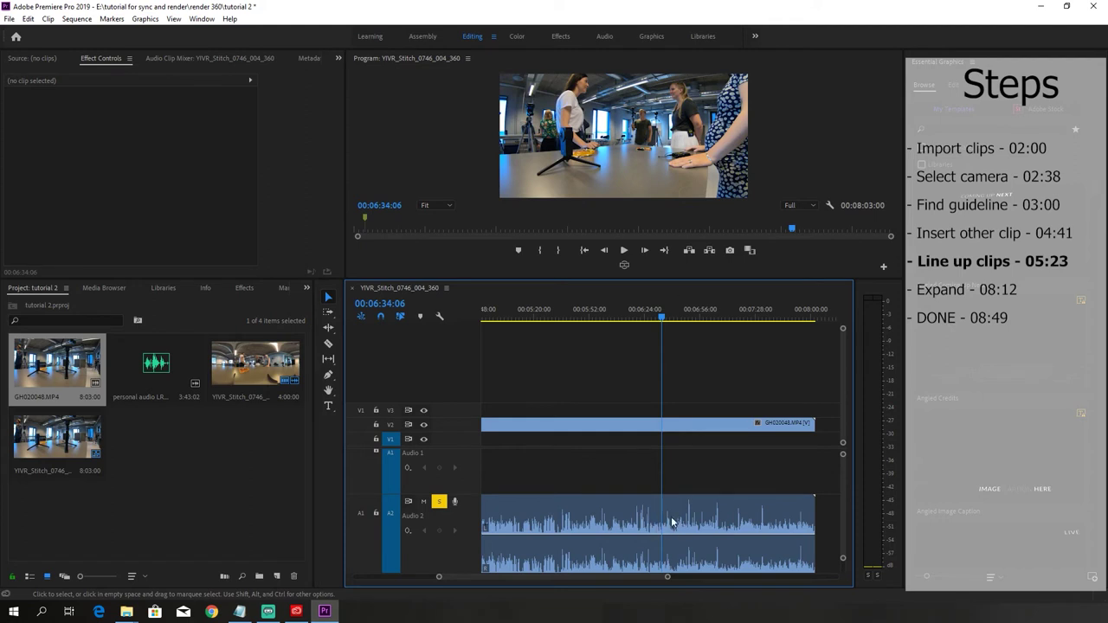
drag(667, 579, 769, 578)
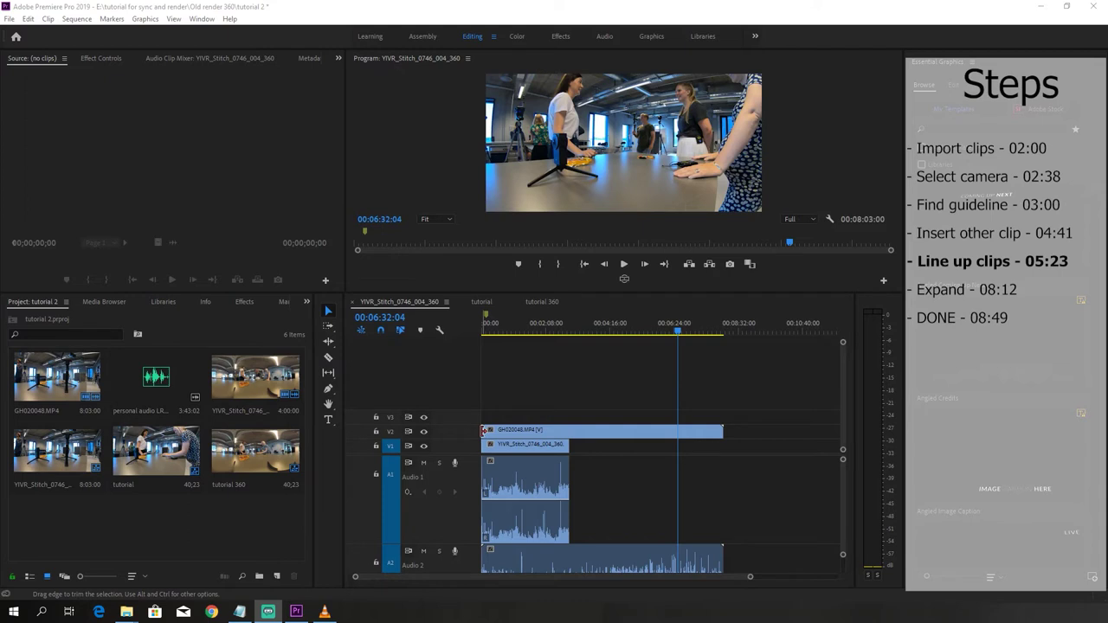
drag(483, 431, 677, 436)
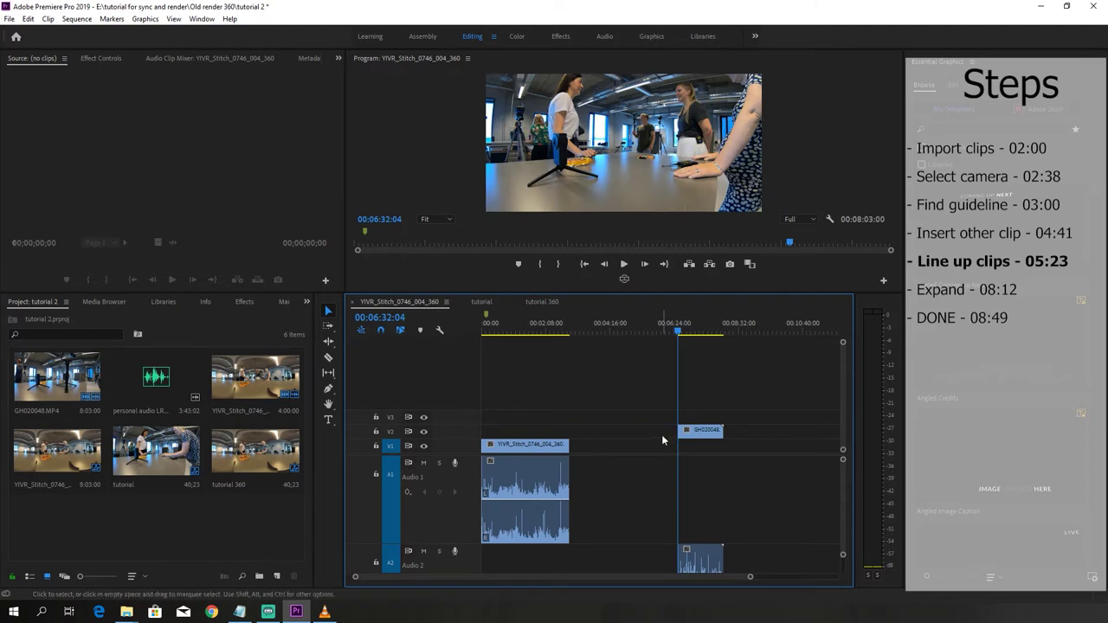
key(ctrl+z)
key(c)
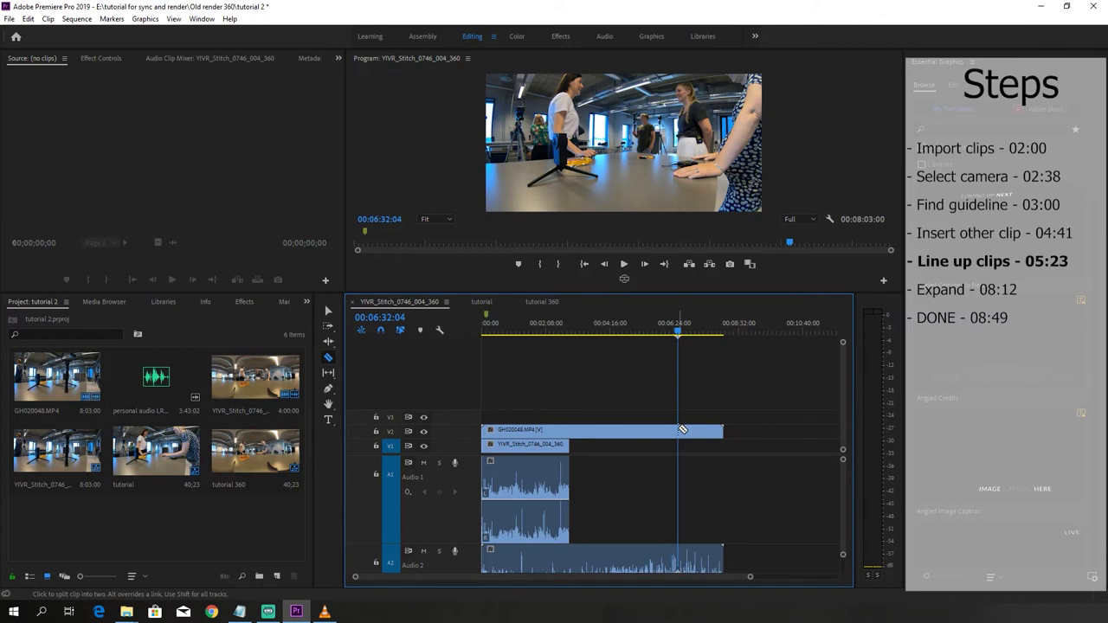
click(682, 429)
key(v)
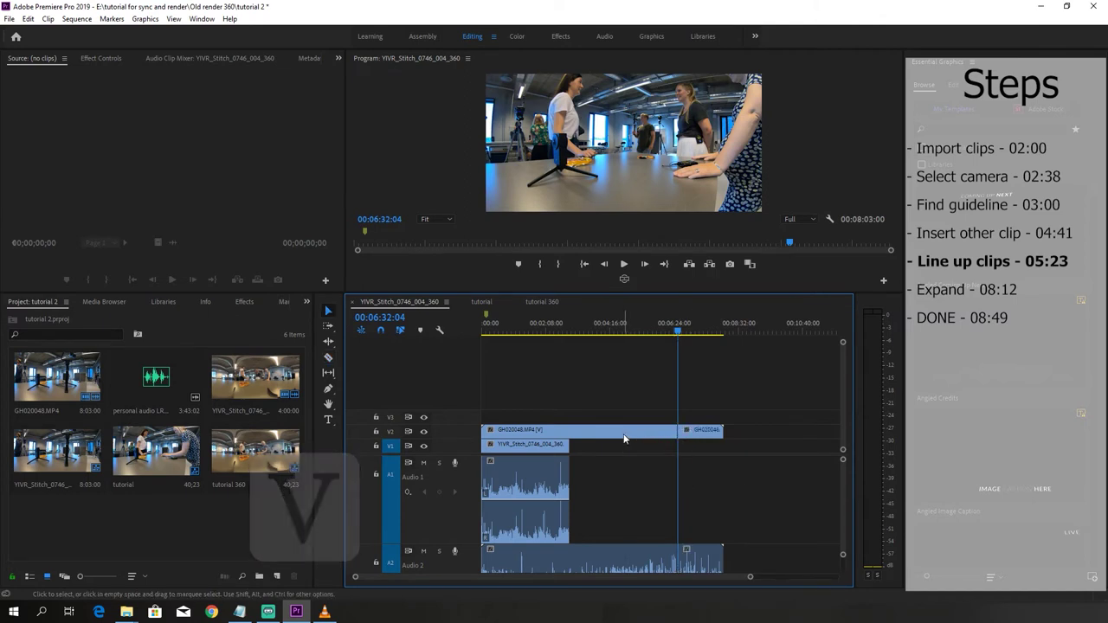
click(618, 437)
key(Delete)
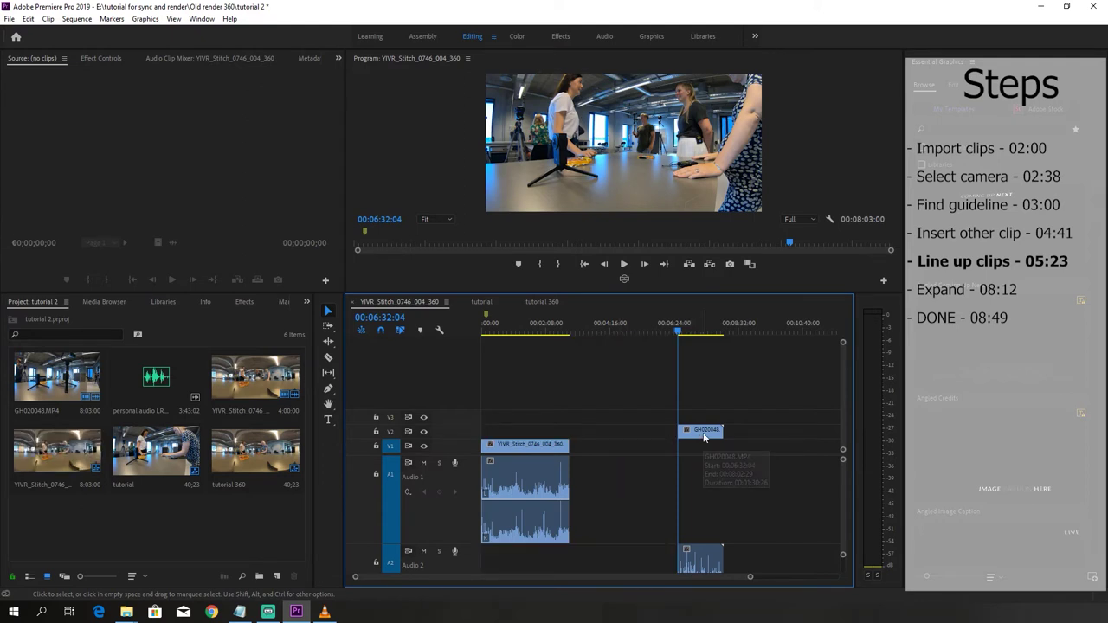
drag(704, 437, 502, 433)
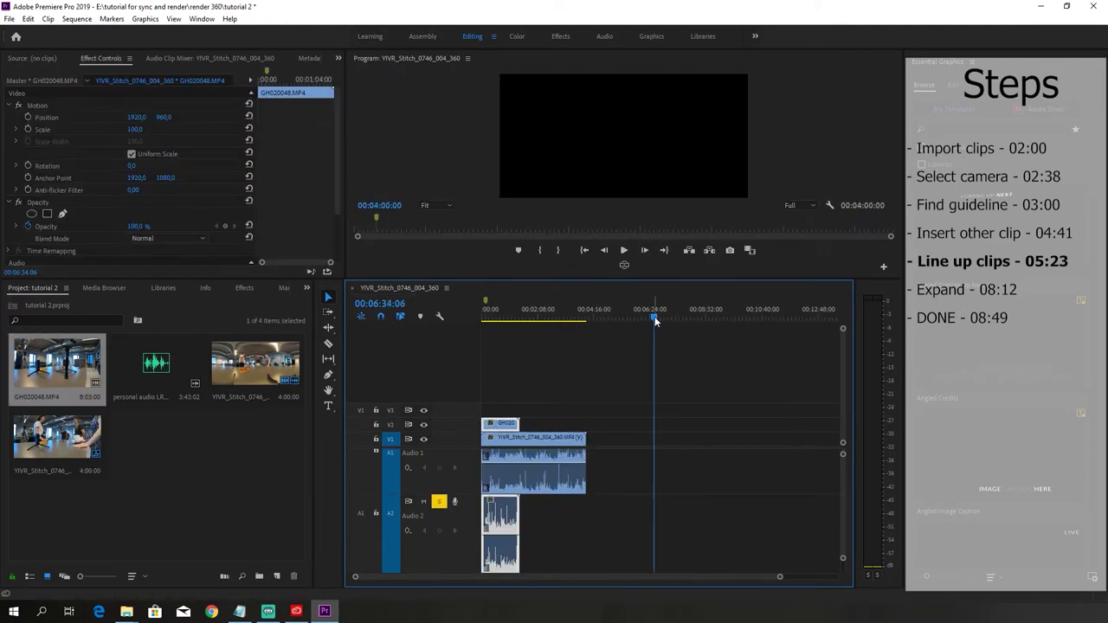
Compare both audio tracks and shift GH020048 about 7 seconds later to start at 00:00:08:20.
click(492, 325)
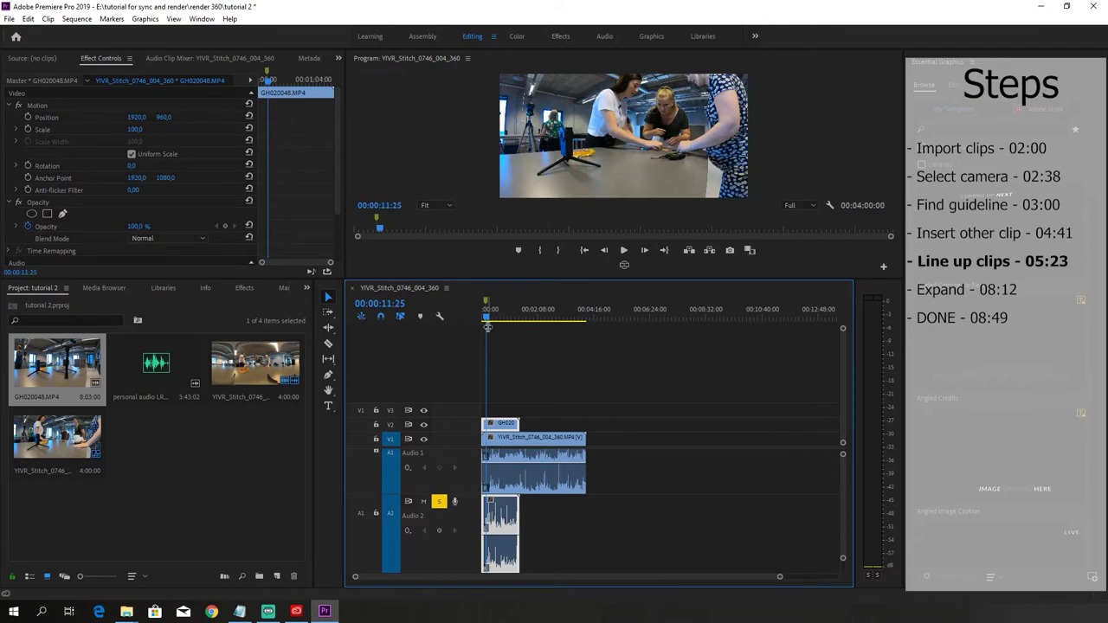
drag(779, 577, 605, 588)
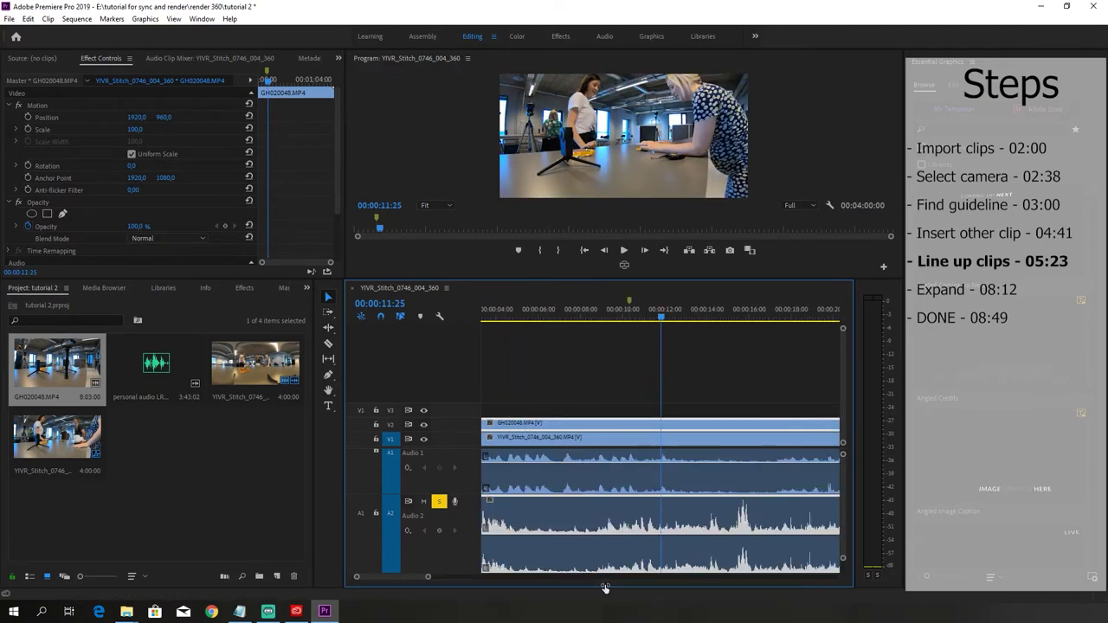
scroll(402, 578, up, 2)
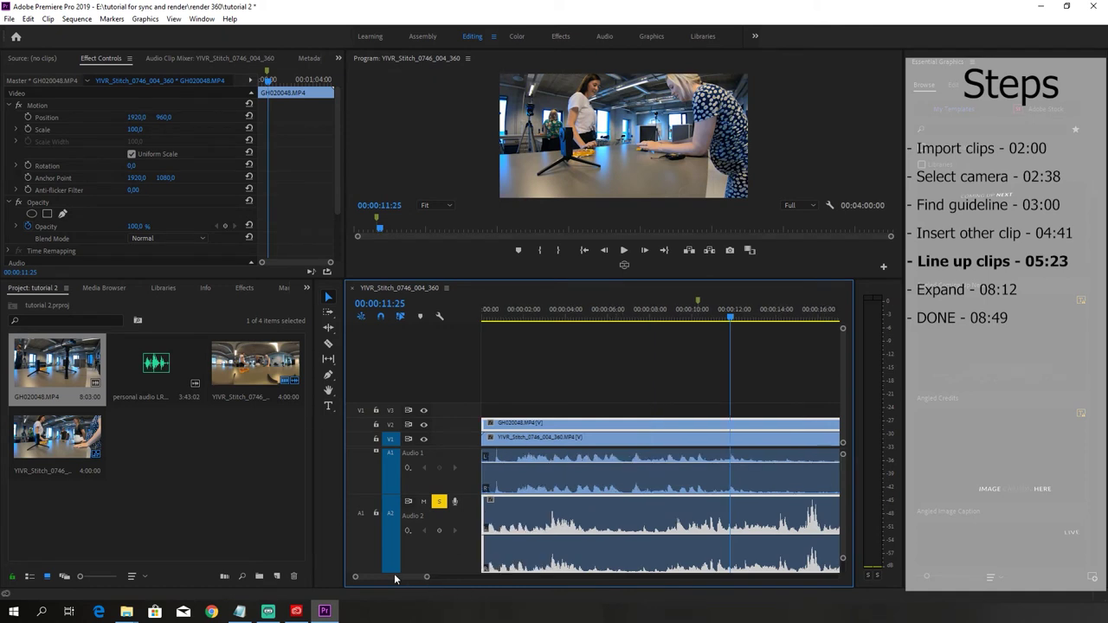
click(482, 319)
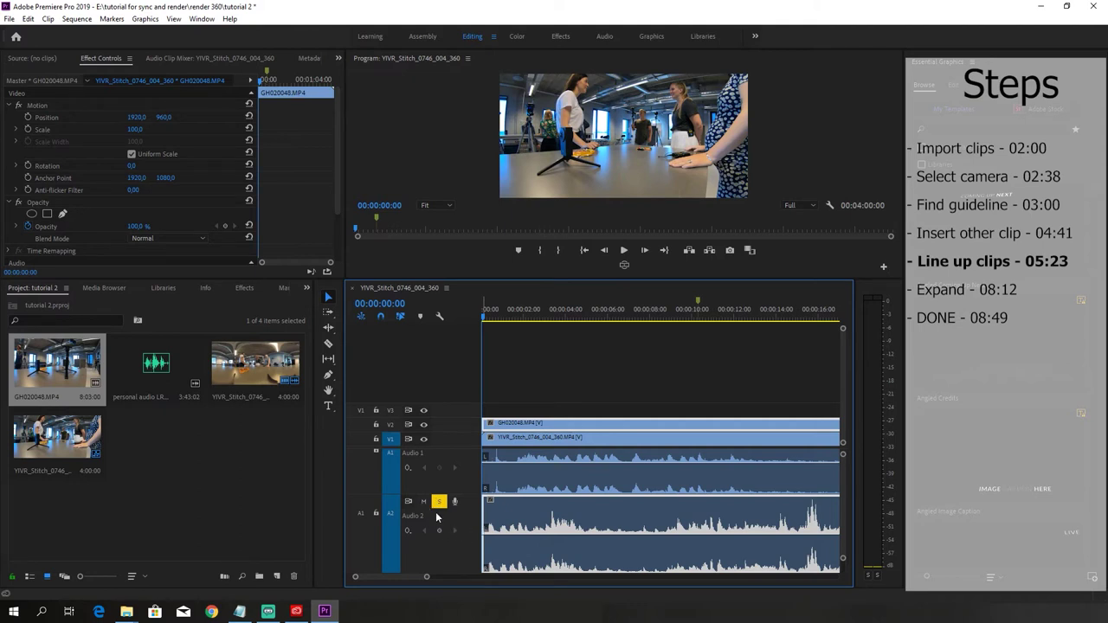
key(space)
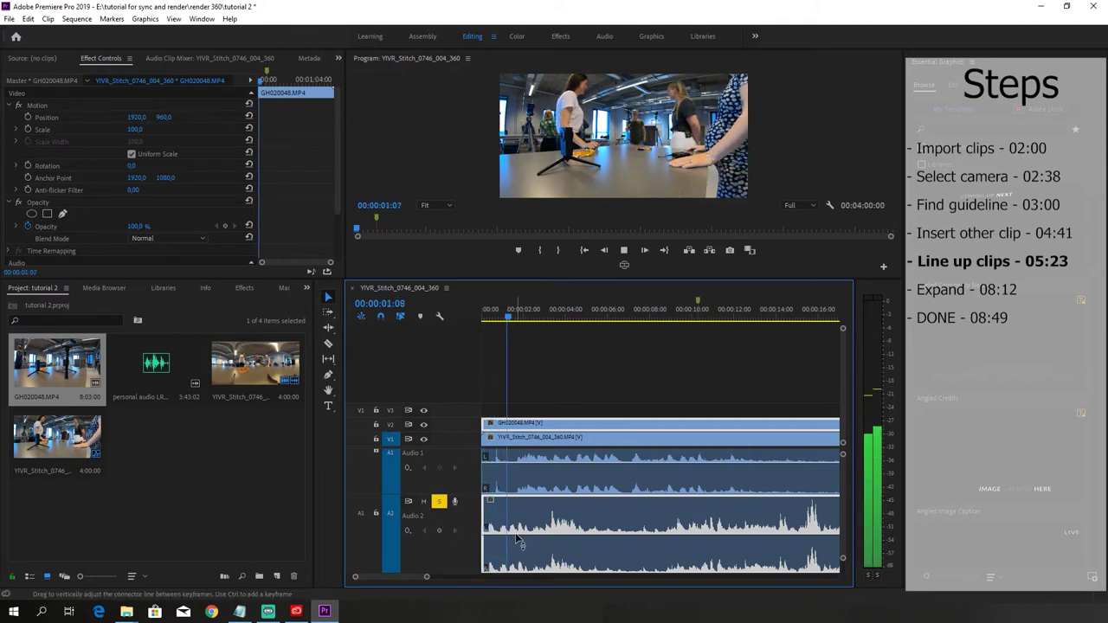
key(space)
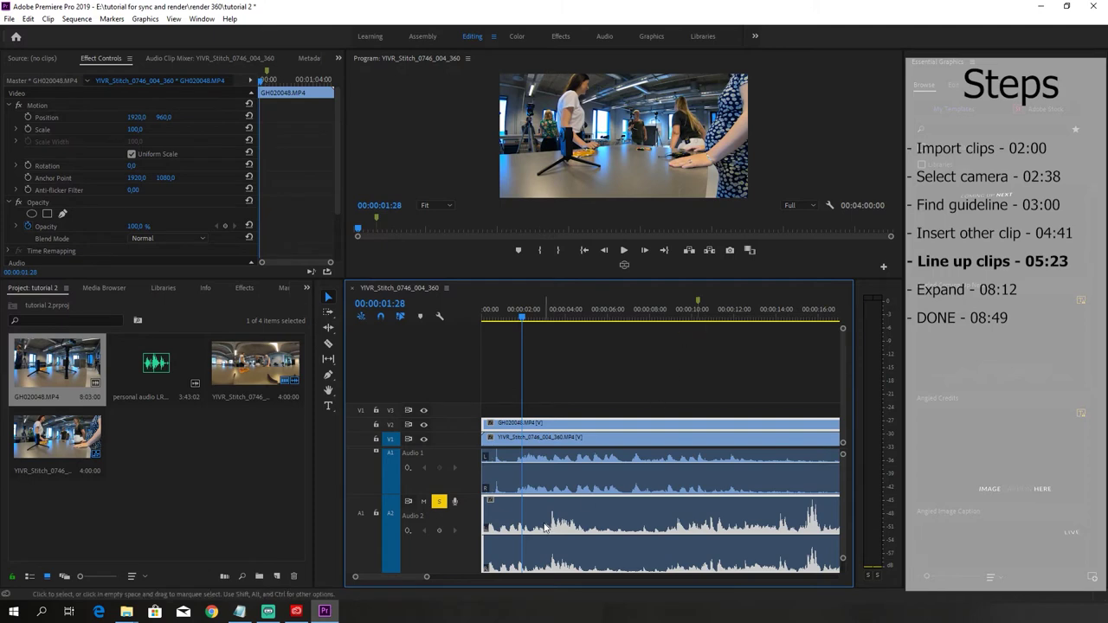
drag(547, 528, 714, 532)
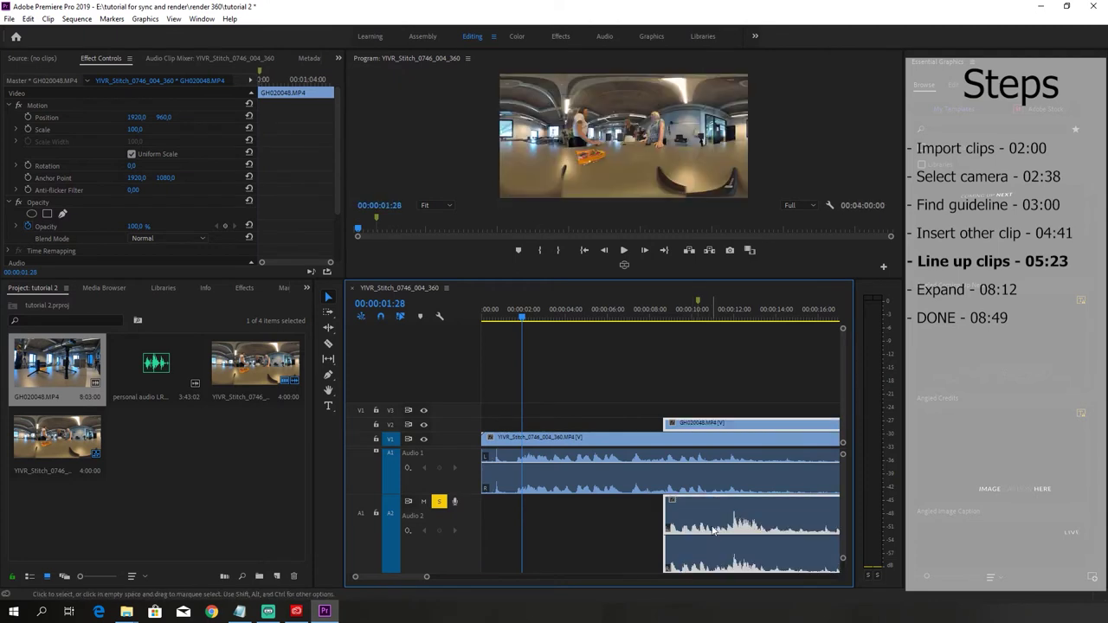
click(698, 321)
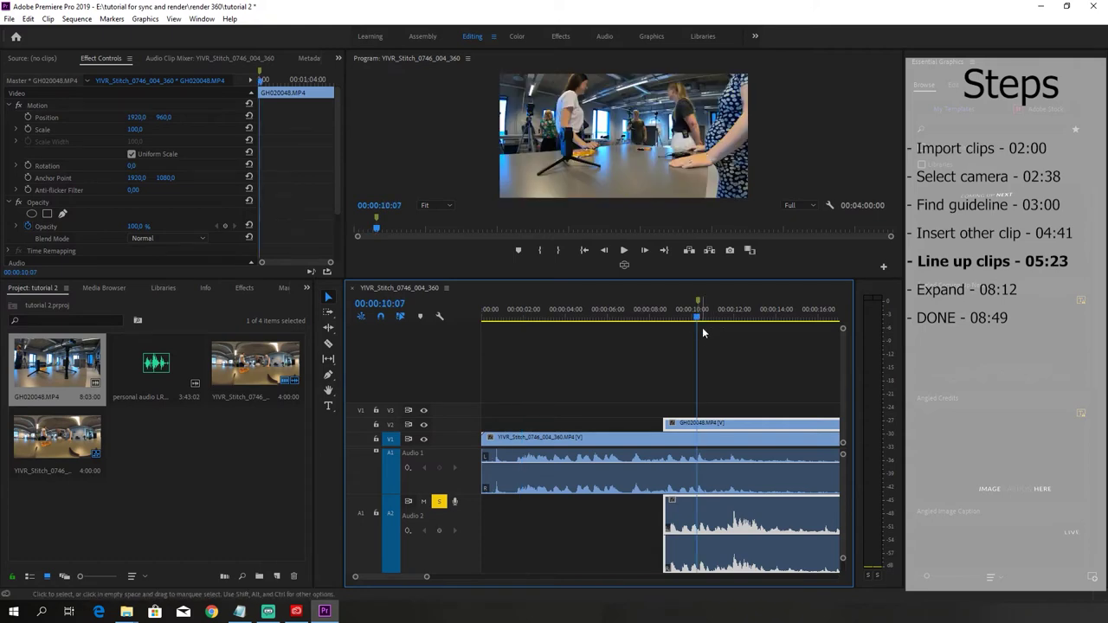
Zoom in and play around the sync point to check the offset, parking at 00:00:09:14.
drag(425, 579, 384, 579)
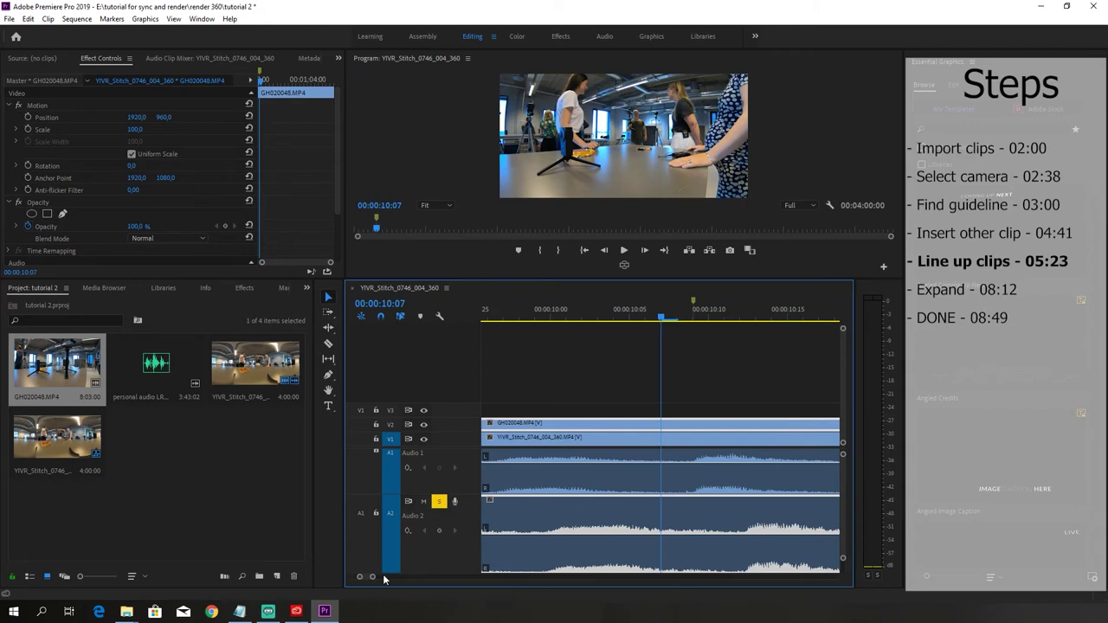
key(Right)
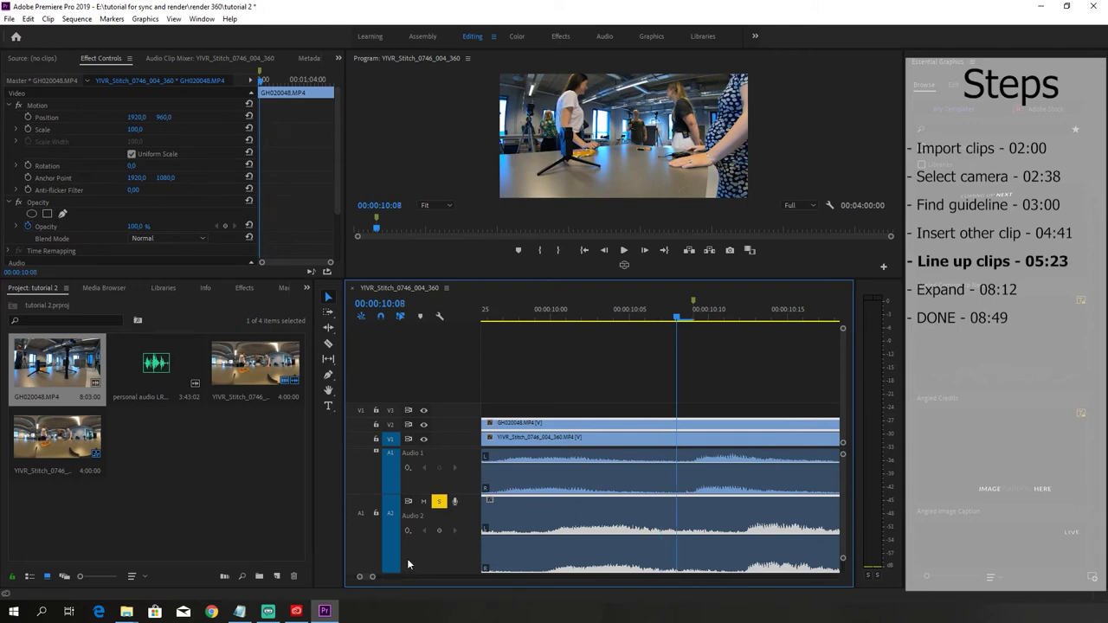
key(Right)
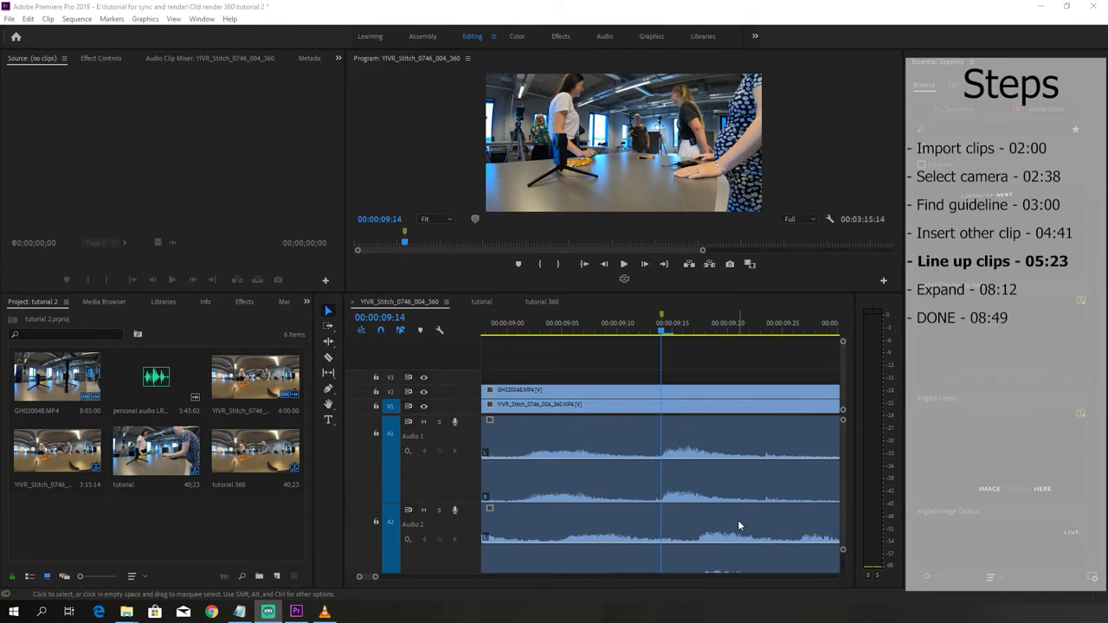
drag(375, 577, 420, 577)
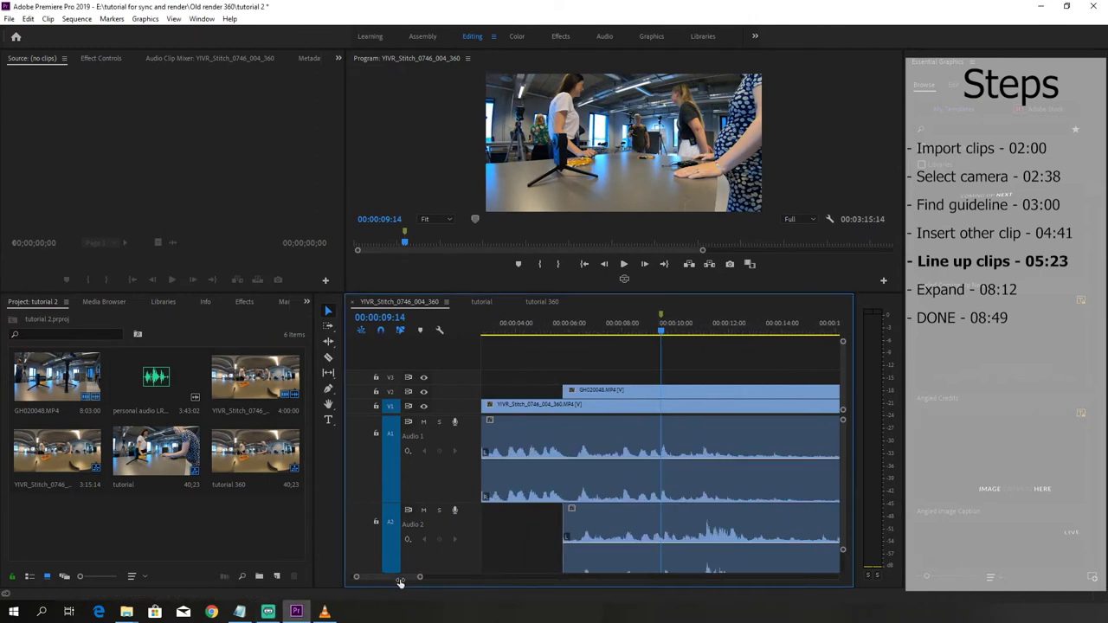
click(616, 334)
key(space)
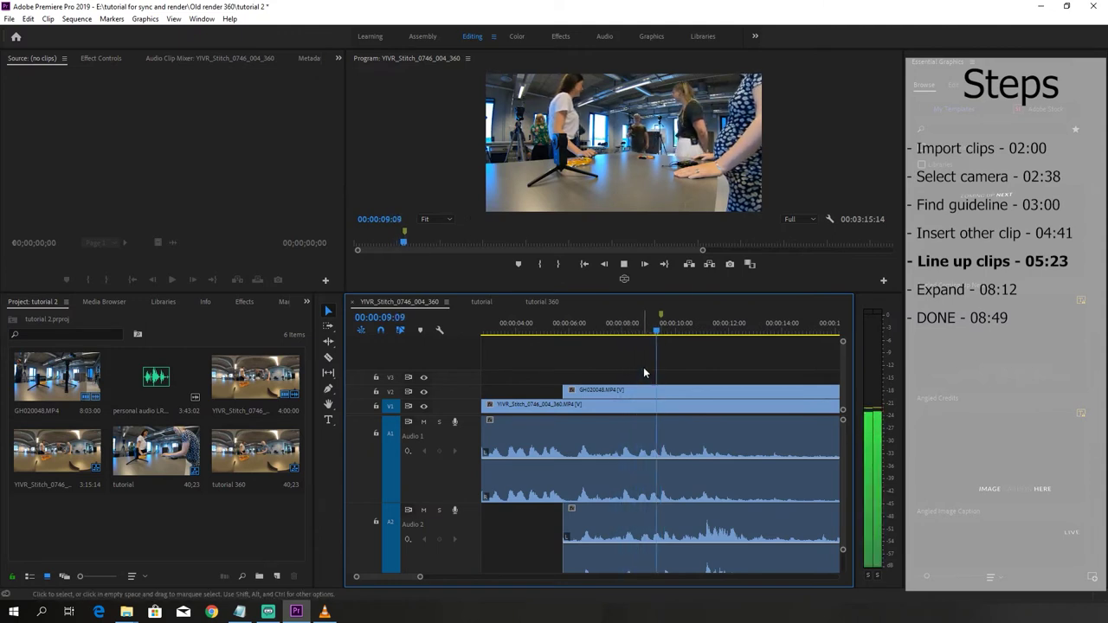
key(space)
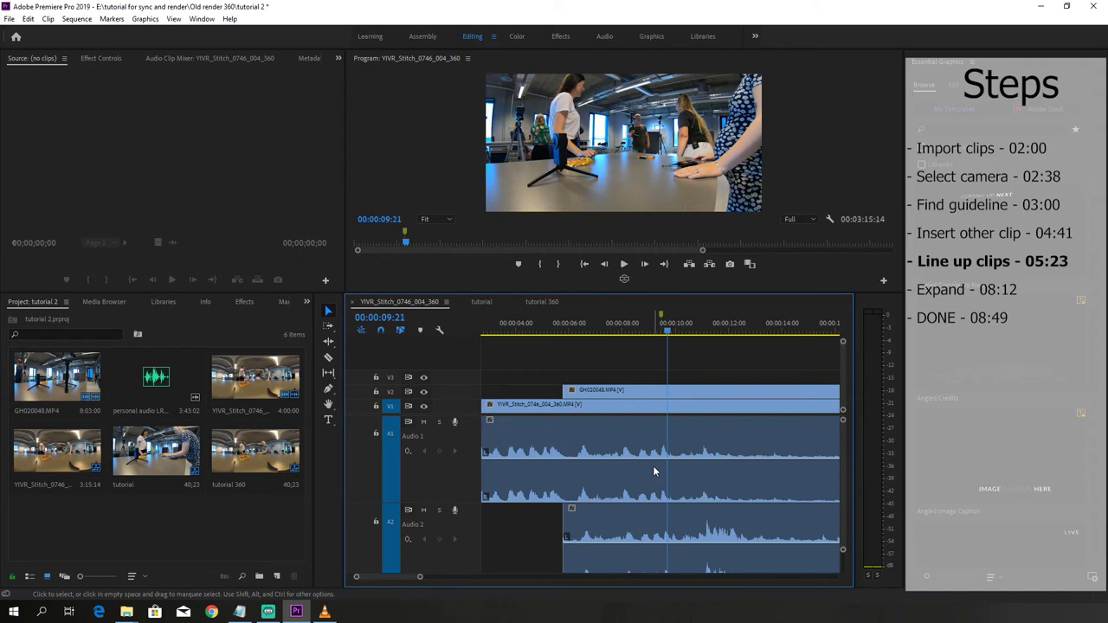
click(661, 317)
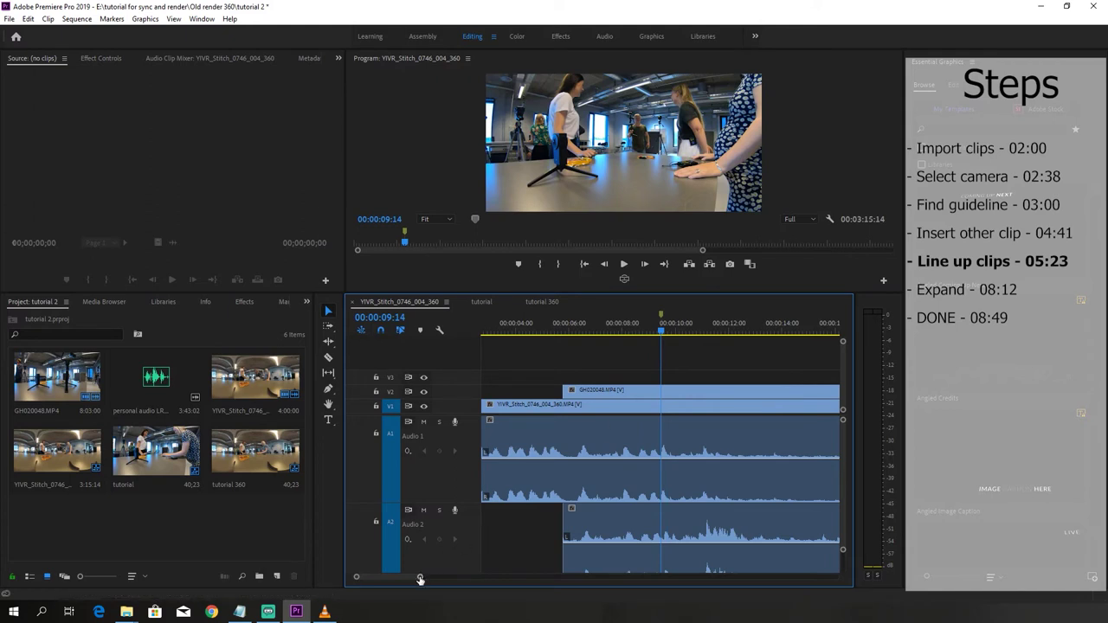
drag(421, 577, 392, 582)
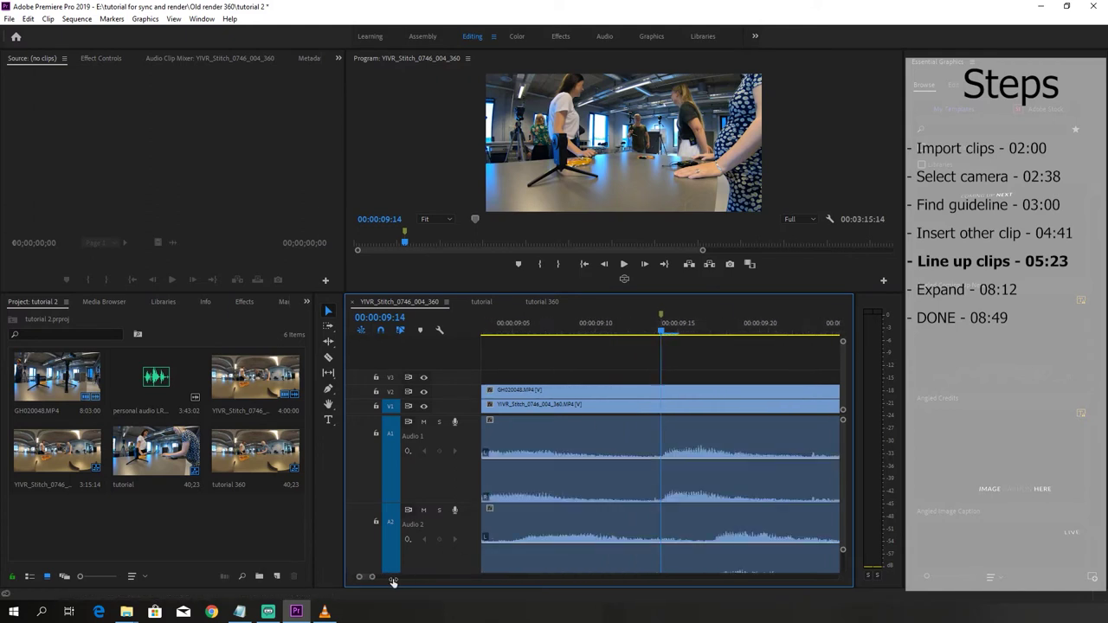
Nudge the GoPro clip three frames earlier with Alt+Left and play back to confirm sync.
click(699, 538)
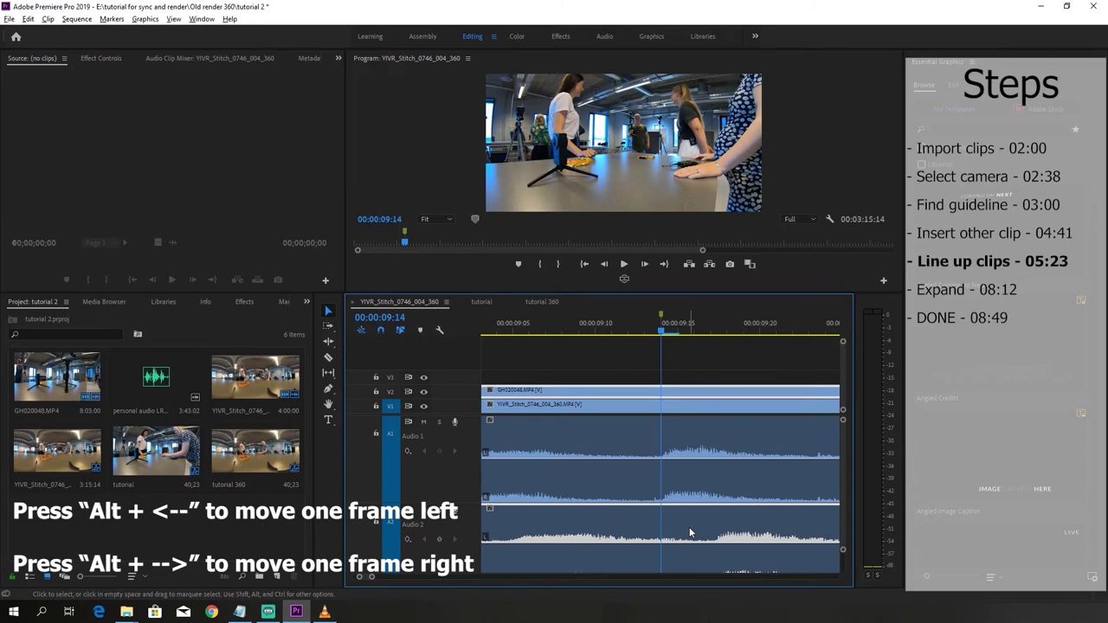
key(alt+Left)
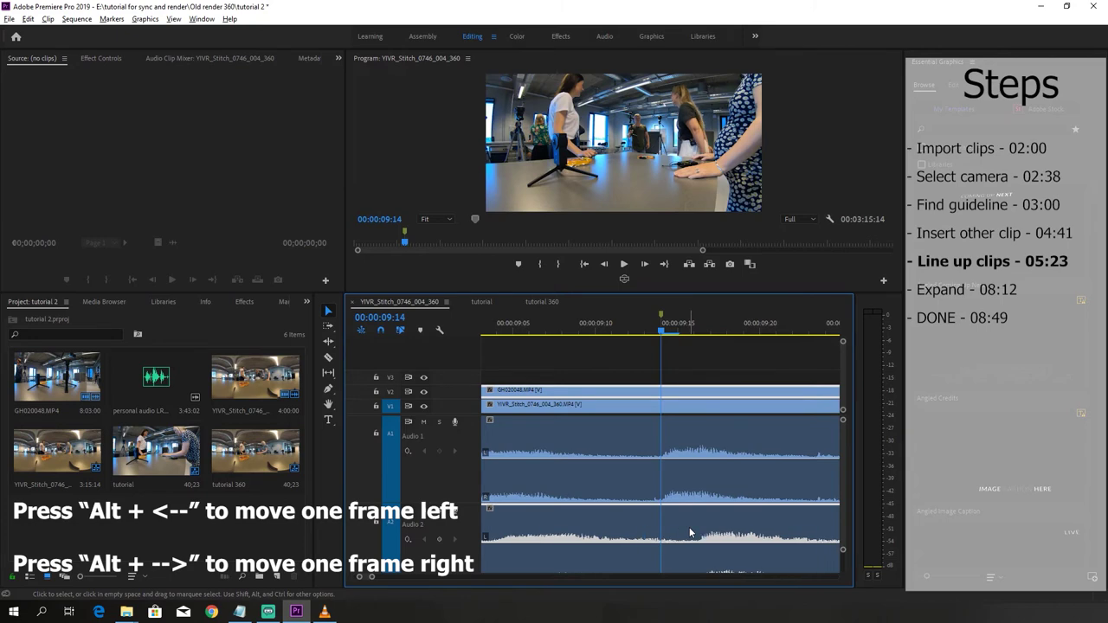
key(alt+Left)
key(alt+Left)
key(alt+Left)
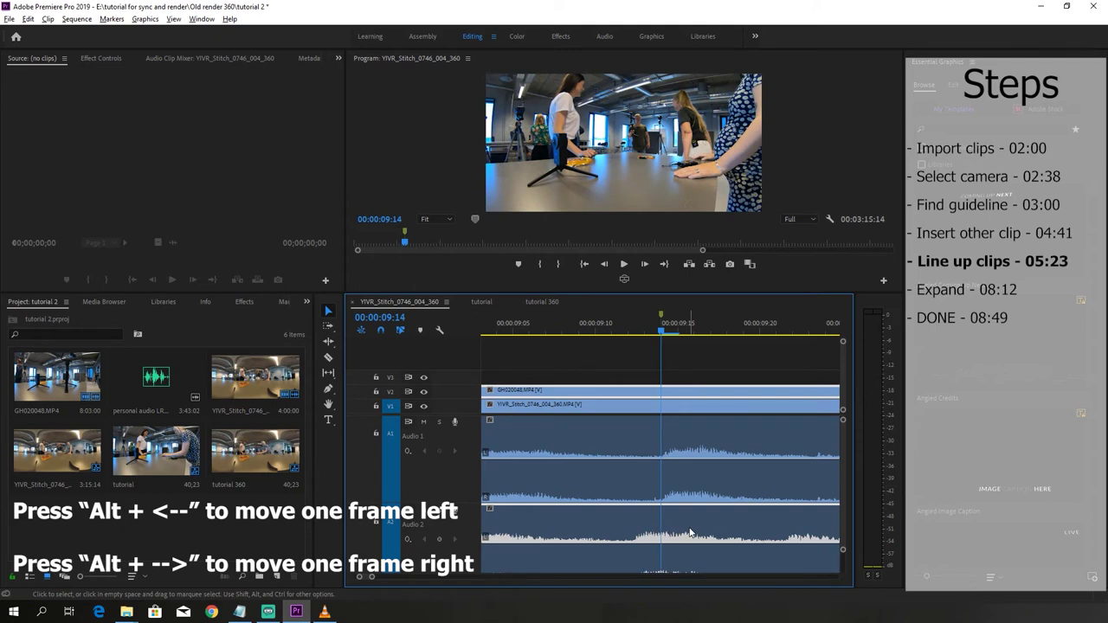
key(alt+Left)
key(alt+Left)
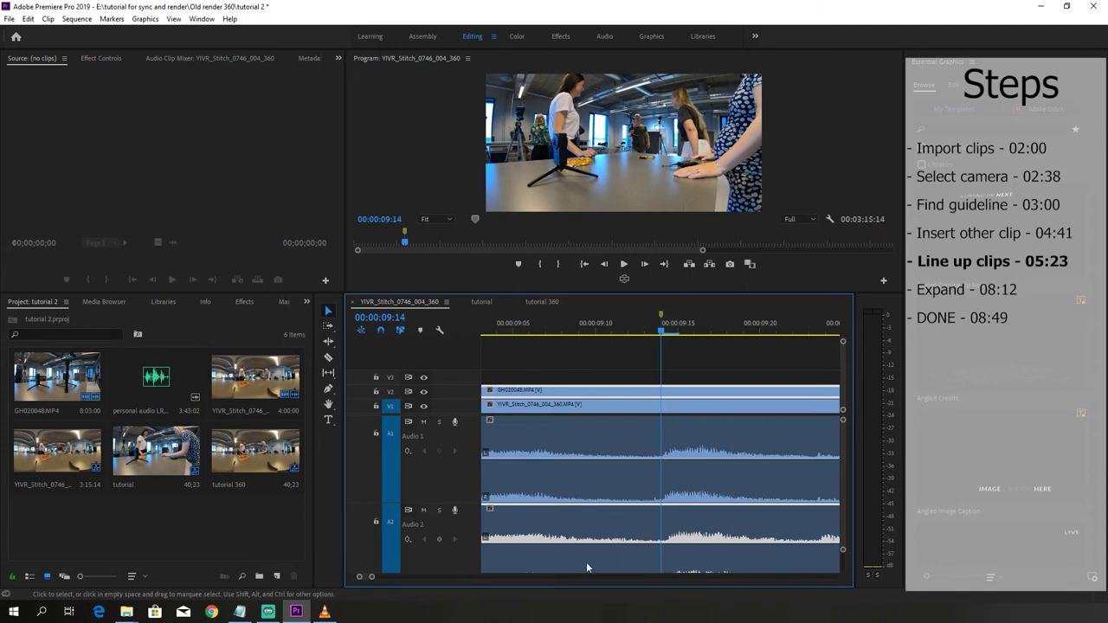
drag(373, 577, 395, 582)
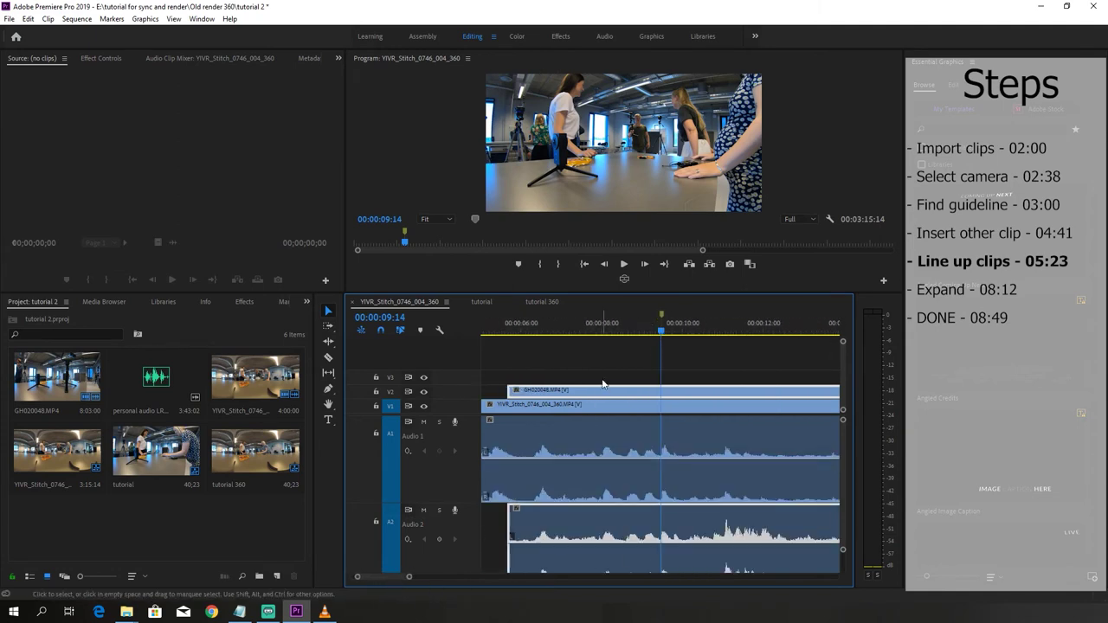
click(596, 323)
key(space)
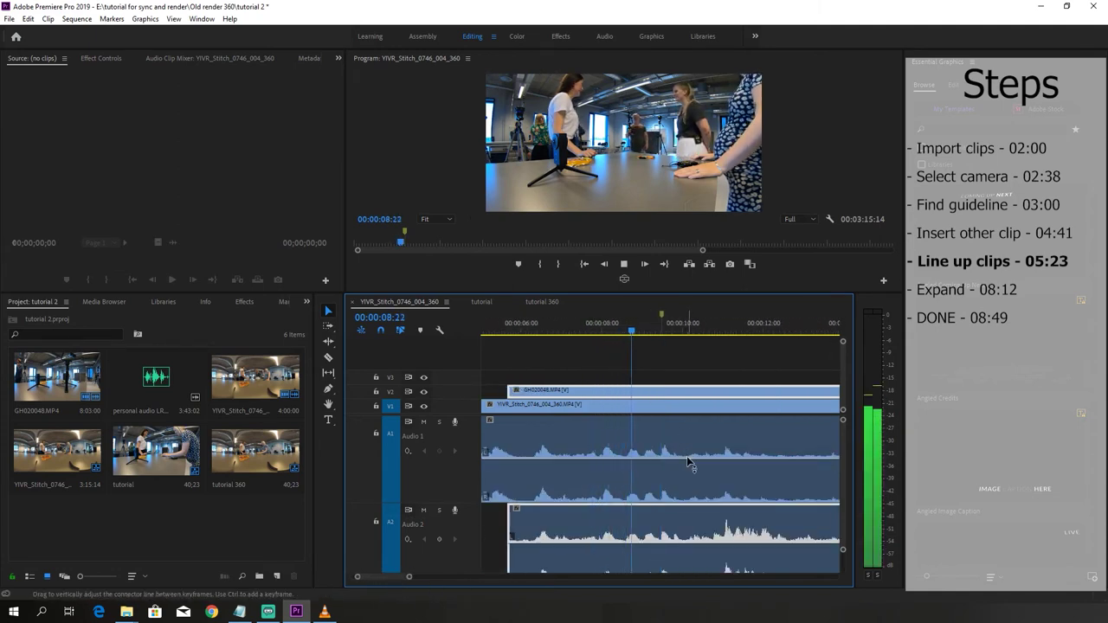
key(space)
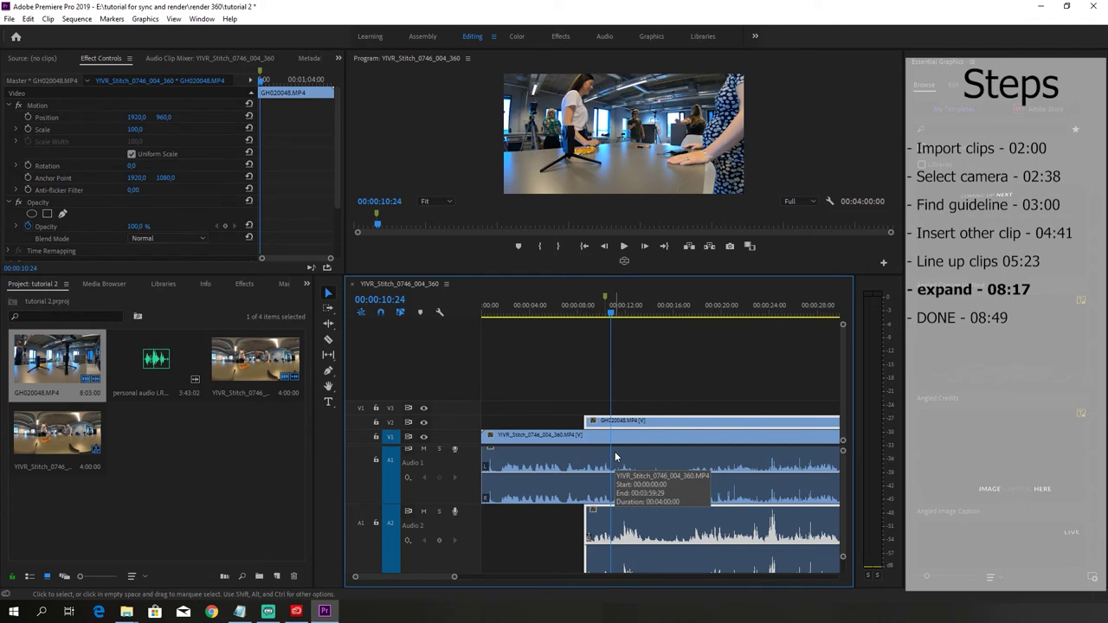
Remove the 360 clip's A1 audio and add the personal audio recording on track A3.
drag(454, 577, 589, 578)
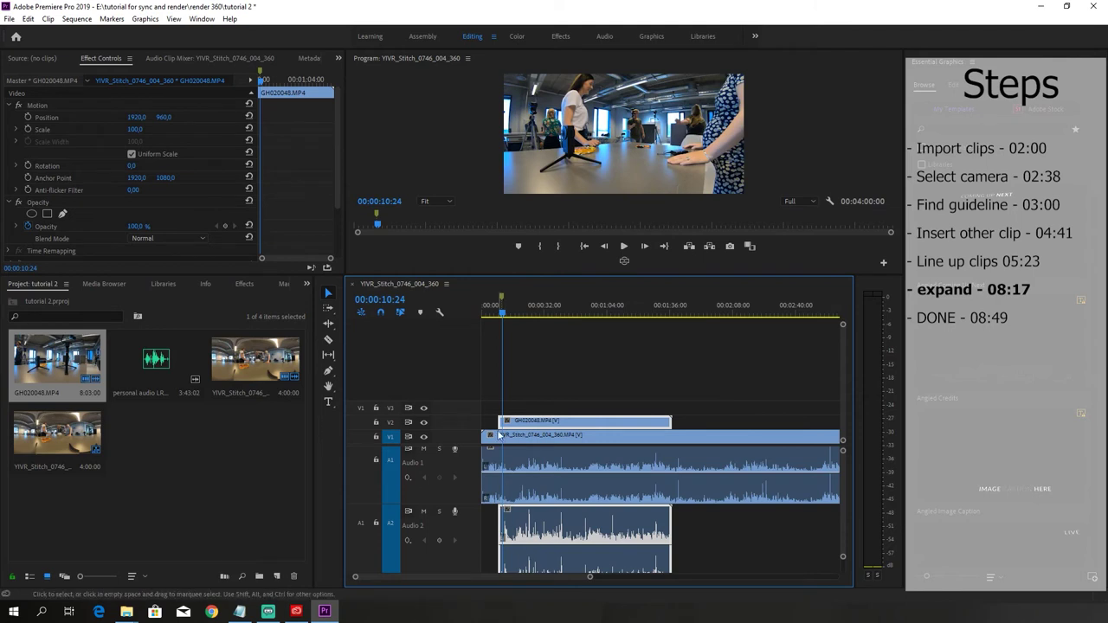
drag(500, 422, 477, 426)
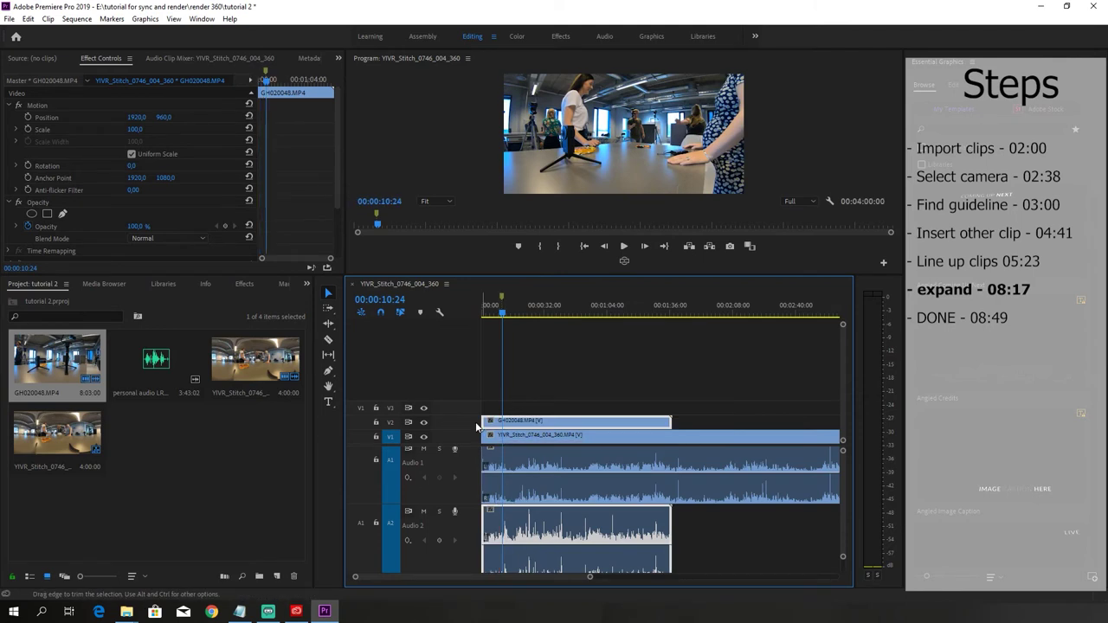
click(671, 426)
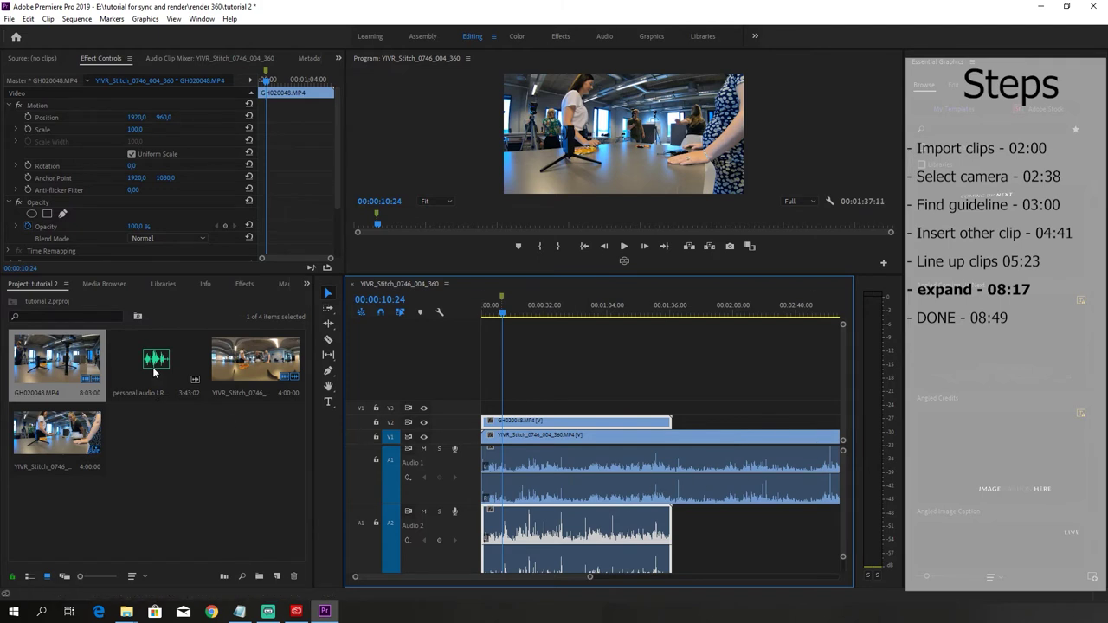
key(ctrl+z)
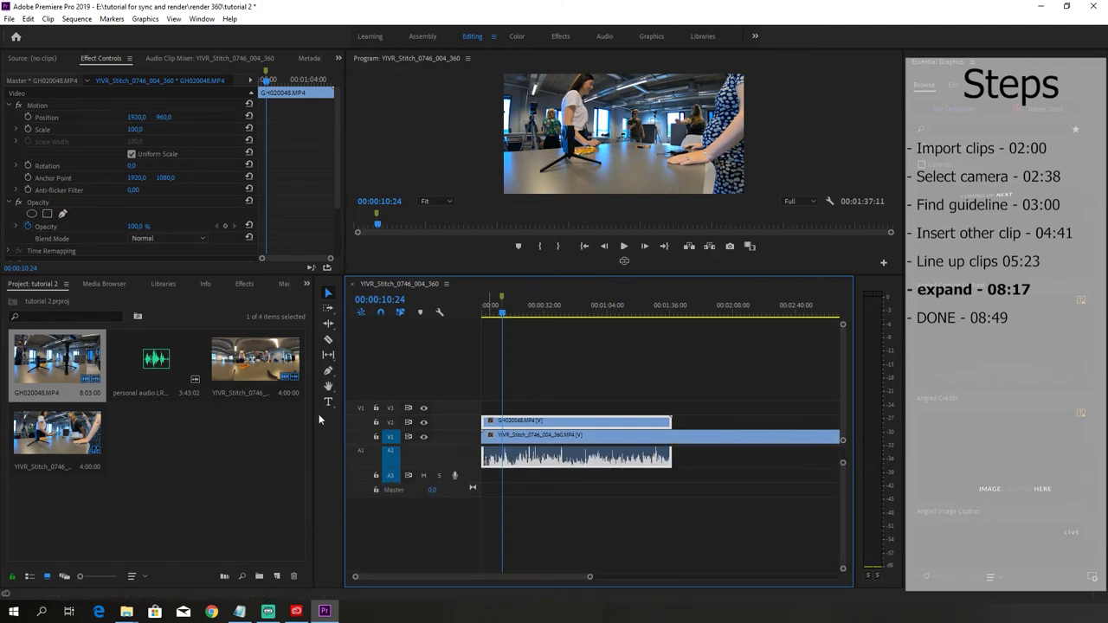
drag(156, 360, 575, 472)
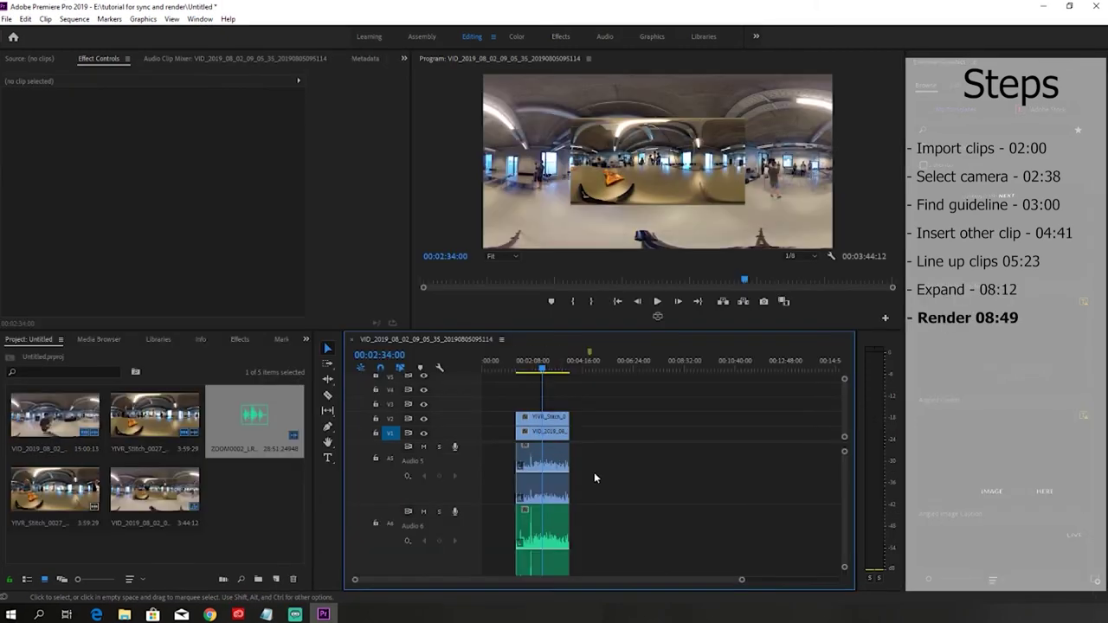
Create Sequence 01 from the VR Monoscopic 29.97 3840x1920 - Ambisonics preset.
click(276, 581)
click(351, 440)
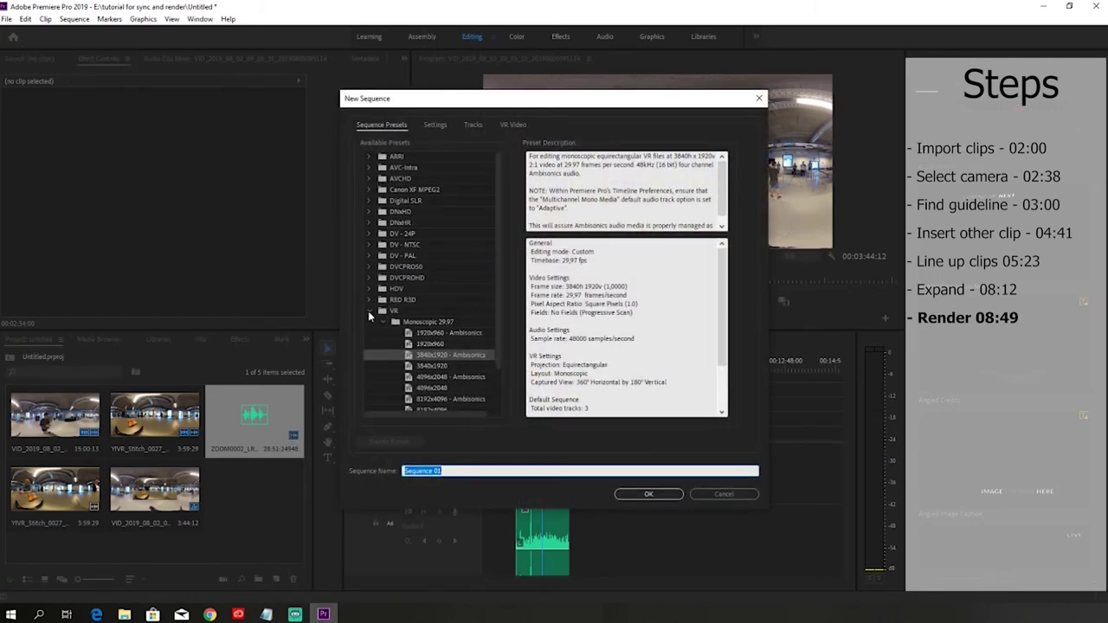
click(368, 311)
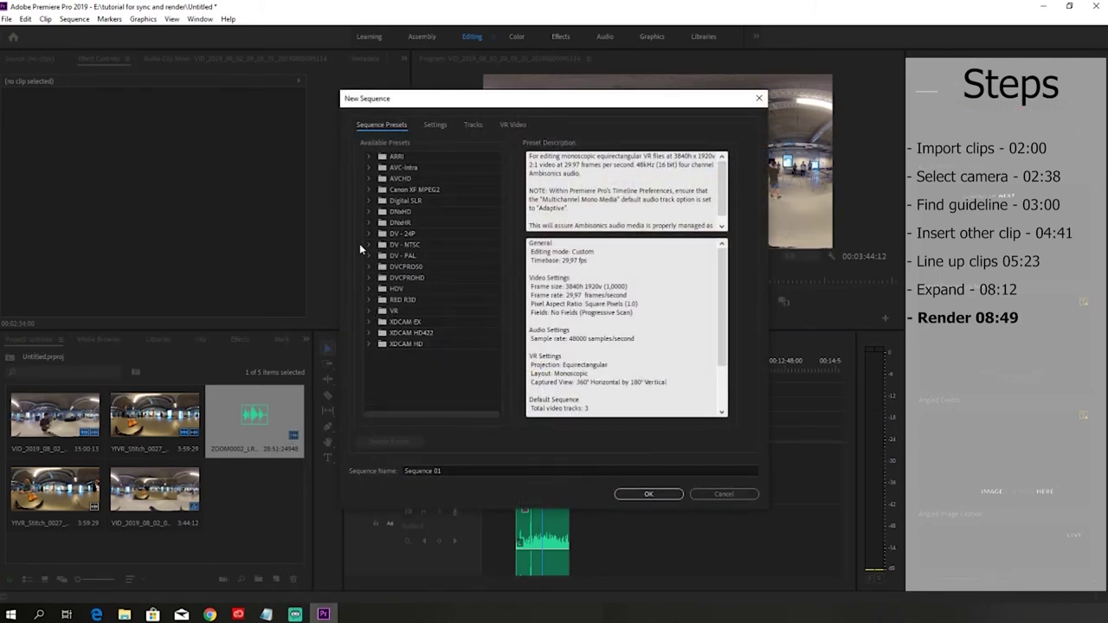
click(370, 310)
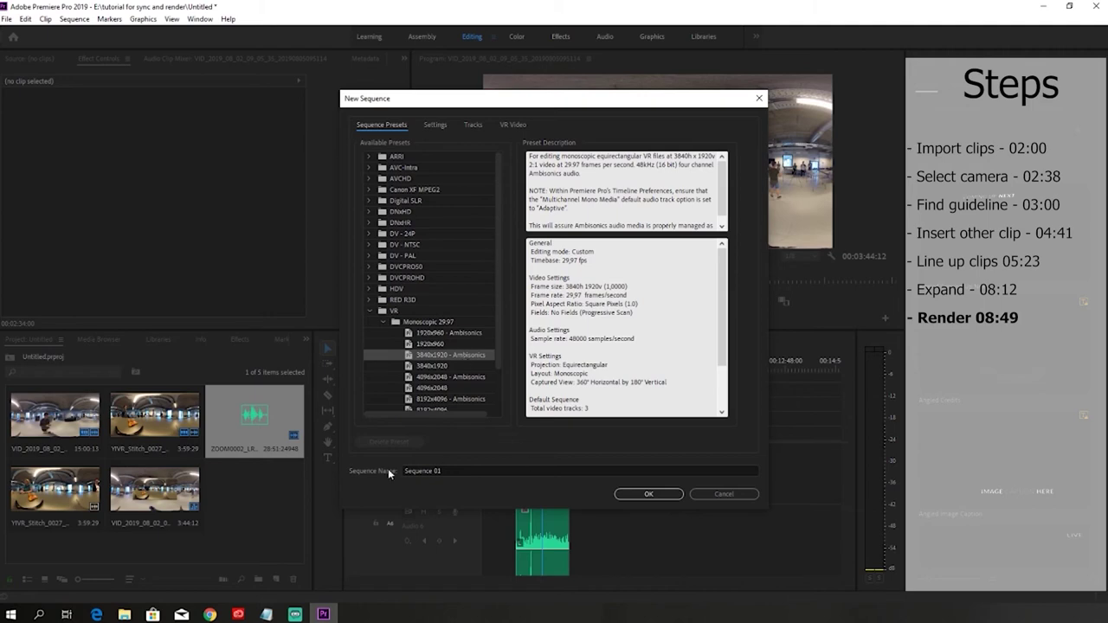
click(635, 496)
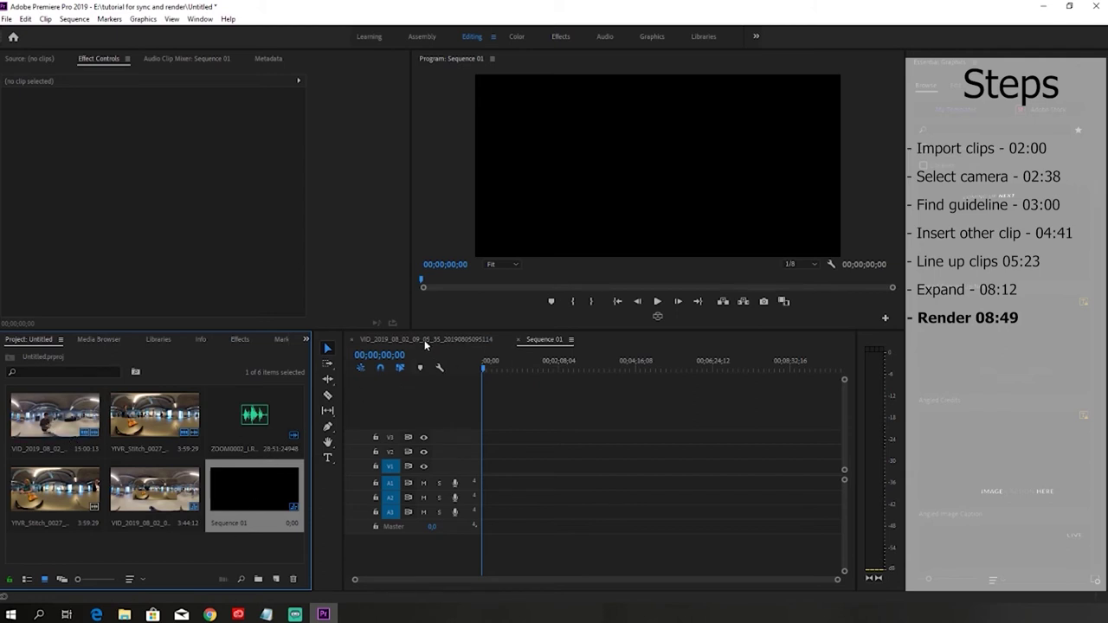
click(430, 342)
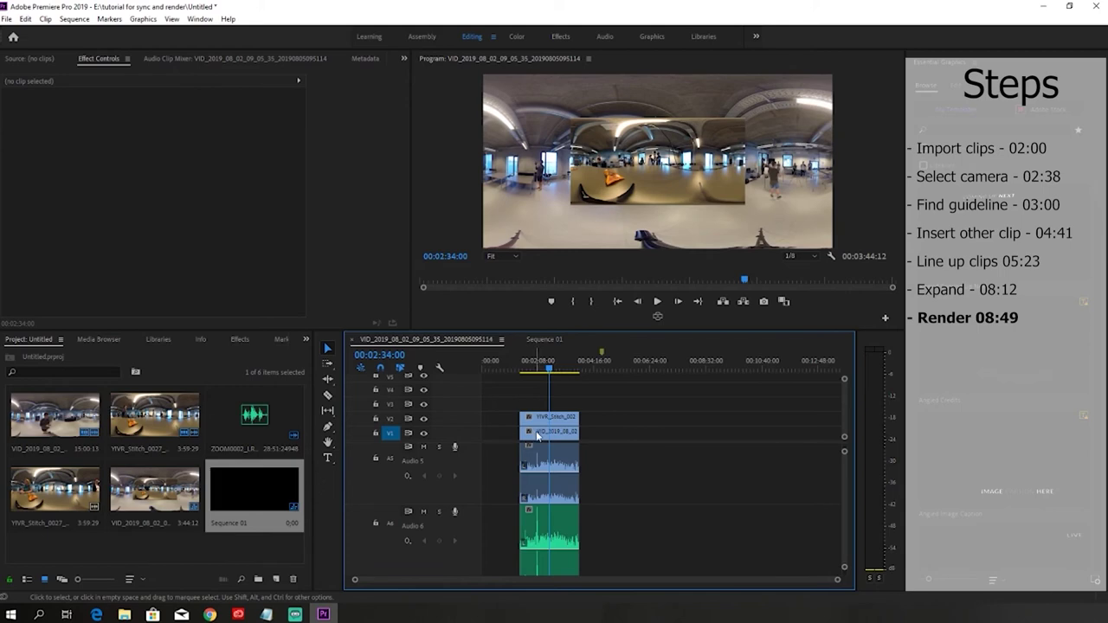
Copy the 360 clip from V1 of the synced sequence and paste it into Sequence 01.
click(540, 435)
key(ctrl+c)
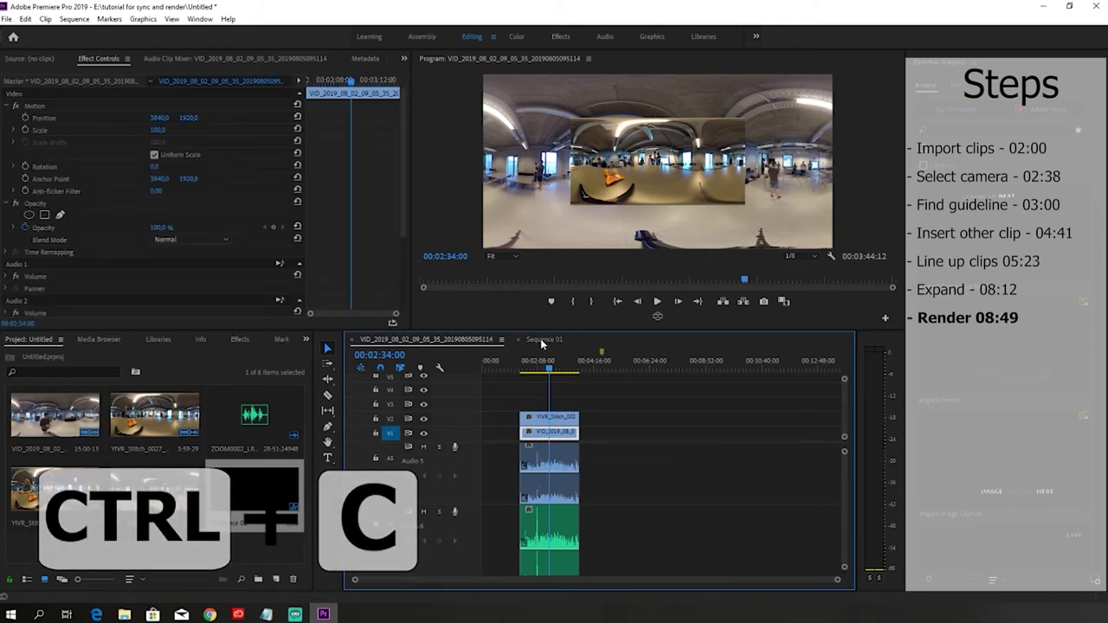
click(544, 339)
key(ctrl+v)
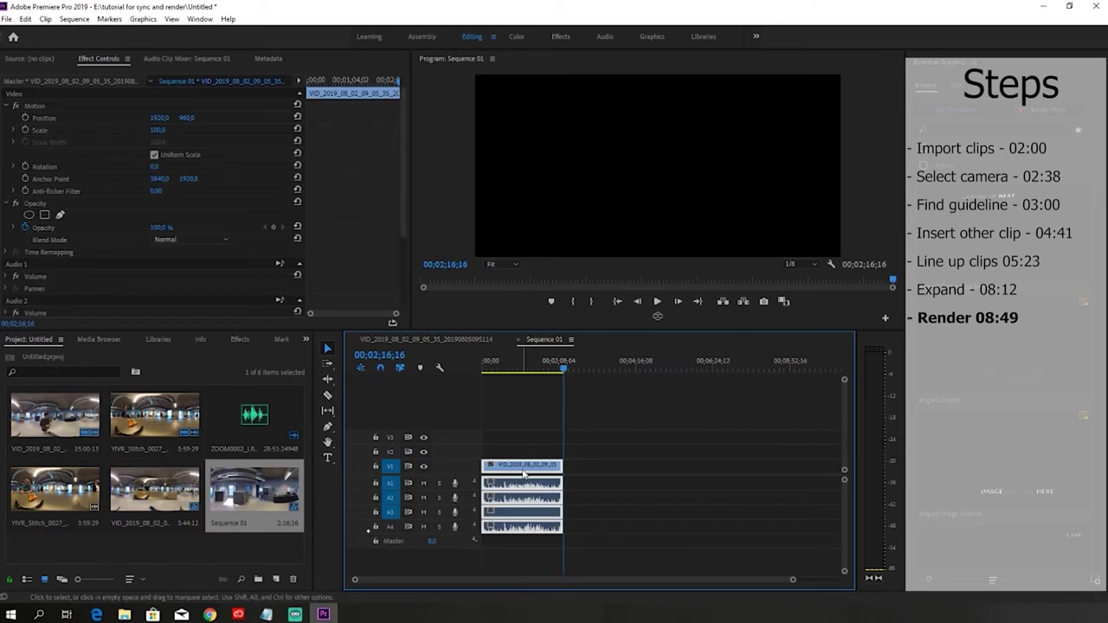
drag(563, 372, 520, 371)
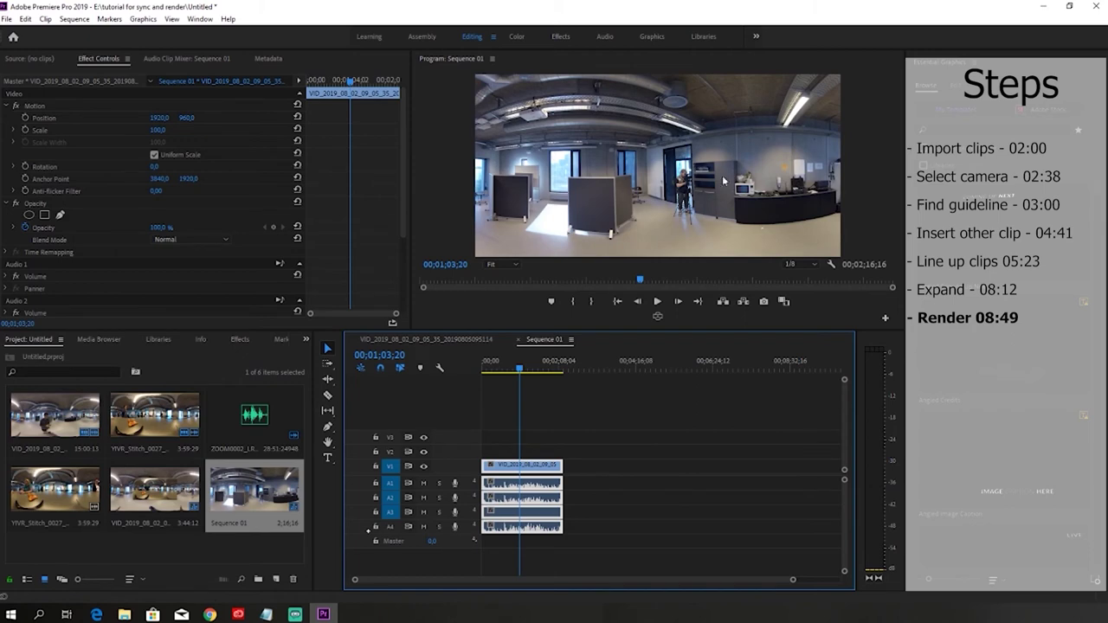
Set the pasted clip's Scale to 50 in Effect Controls.
click(727, 183)
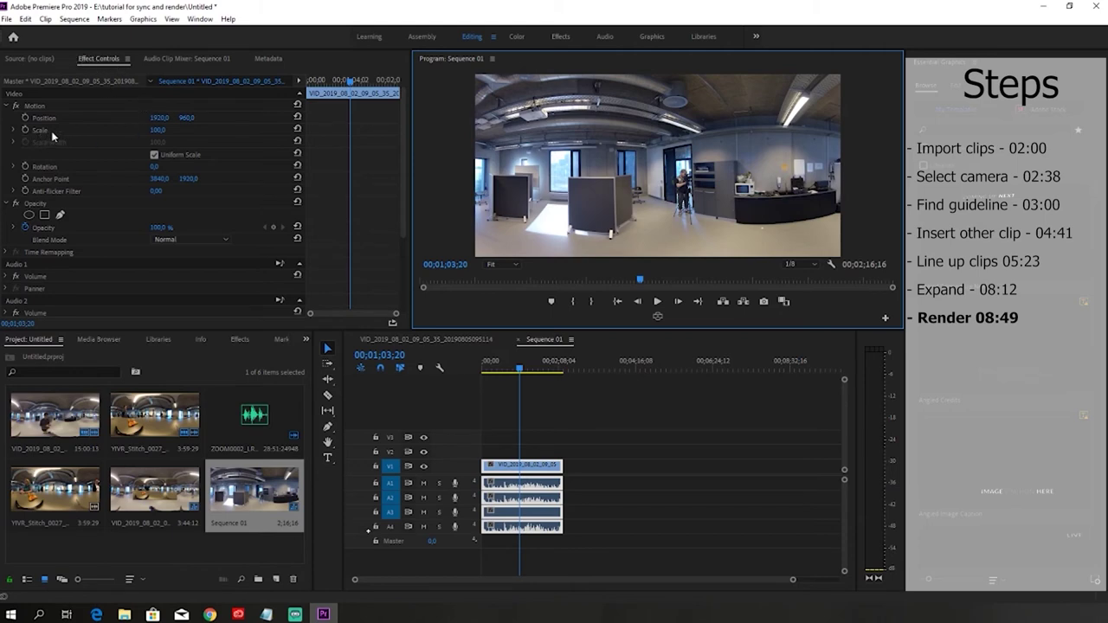
click(165, 130)
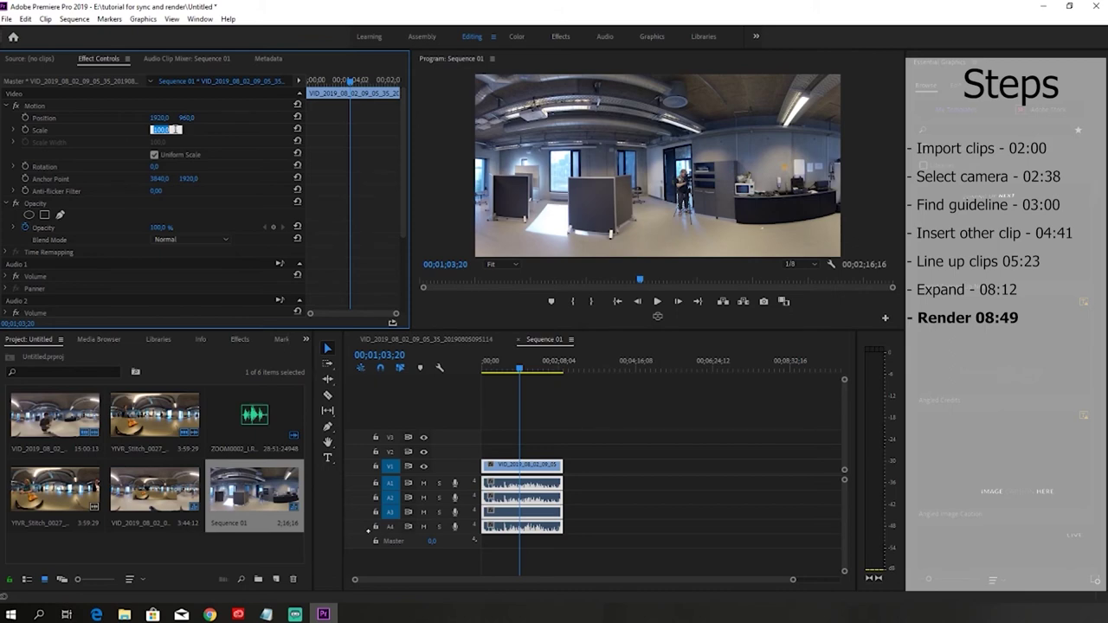
text(50)
key(Return)
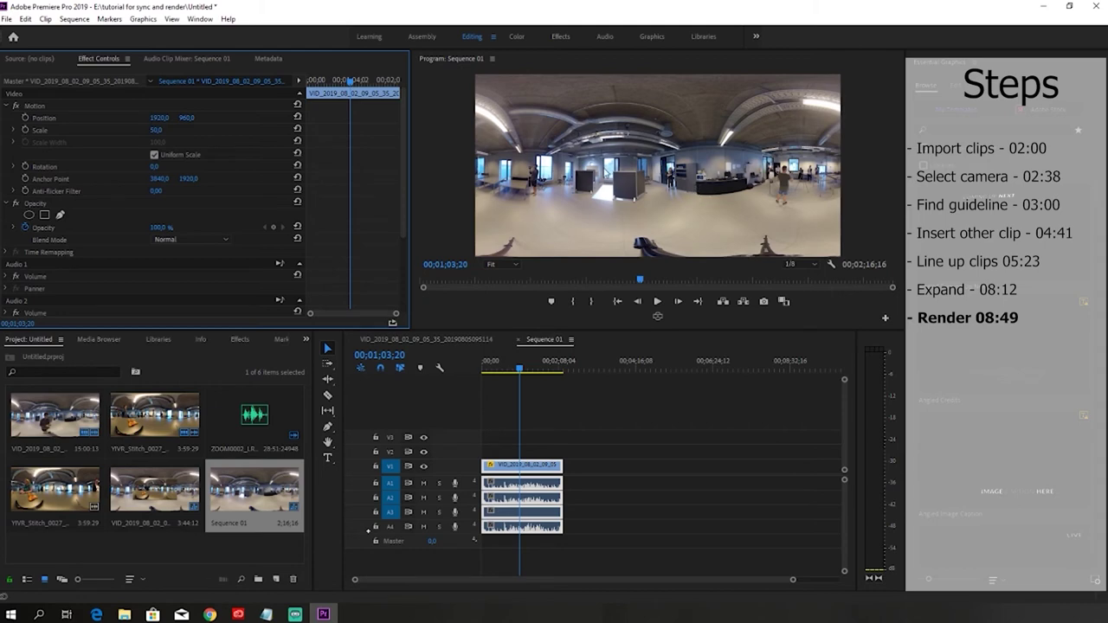
click(659, 181)
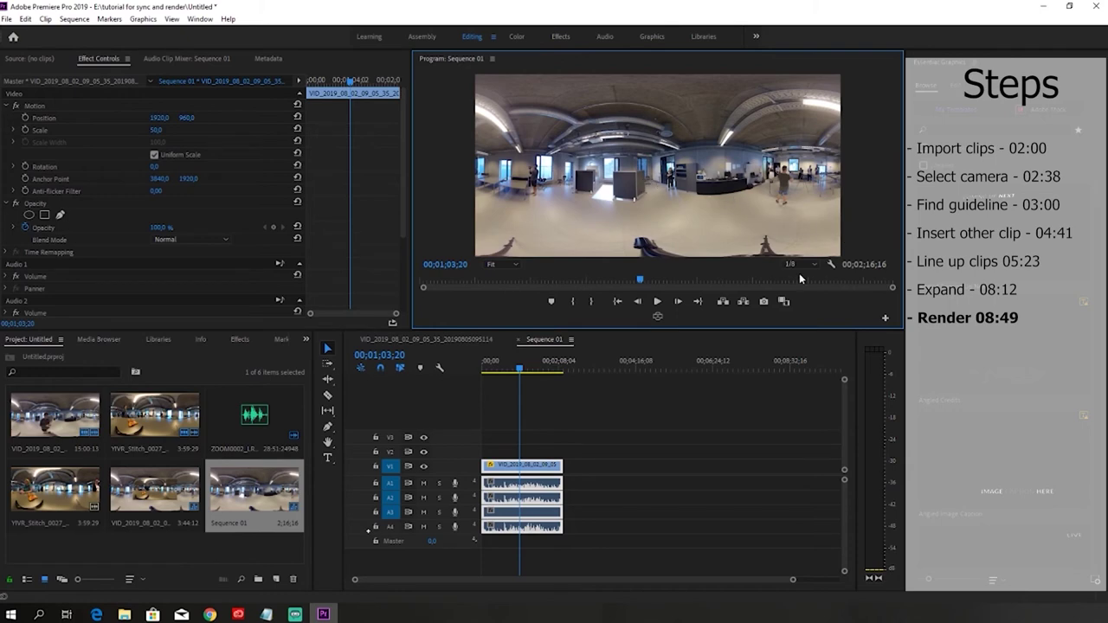
click(885, 320)
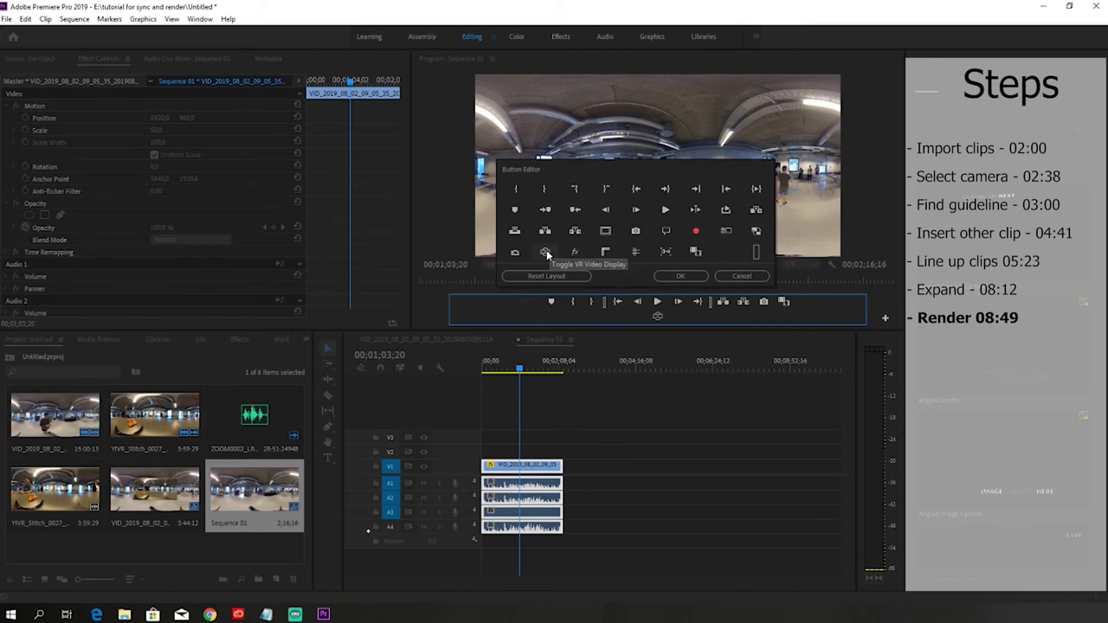
Add Toggle VR Video Display to the Program monitor controls, look around in VR, then return to flat view.
drag(545, 252, 656, 318)
click(681, 276)
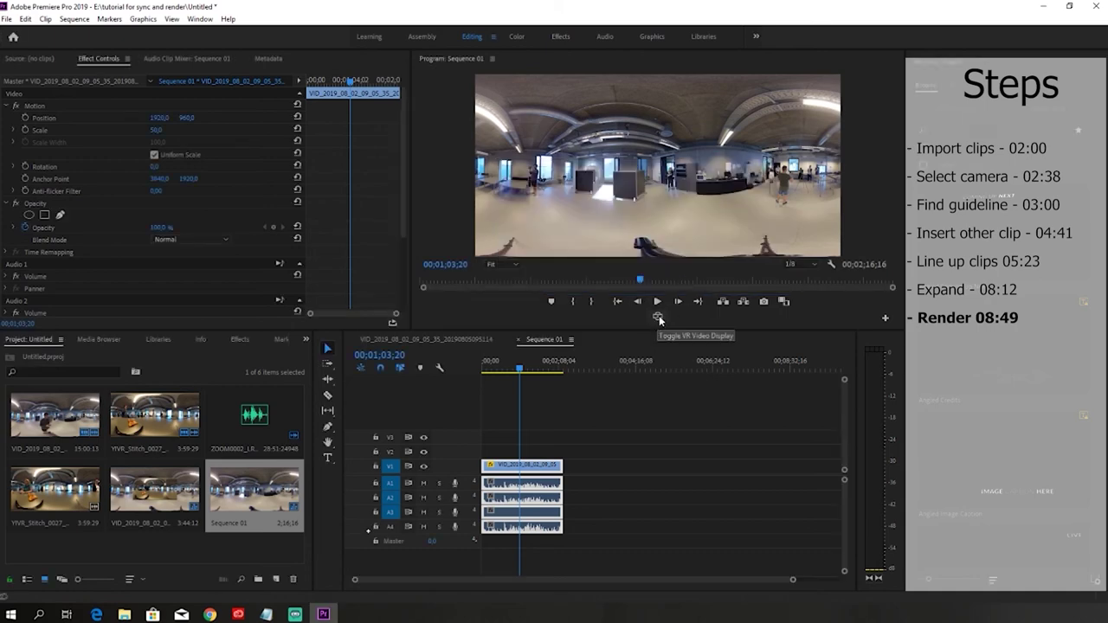
click(659, 315)
drag(667, 173, 649, 147)
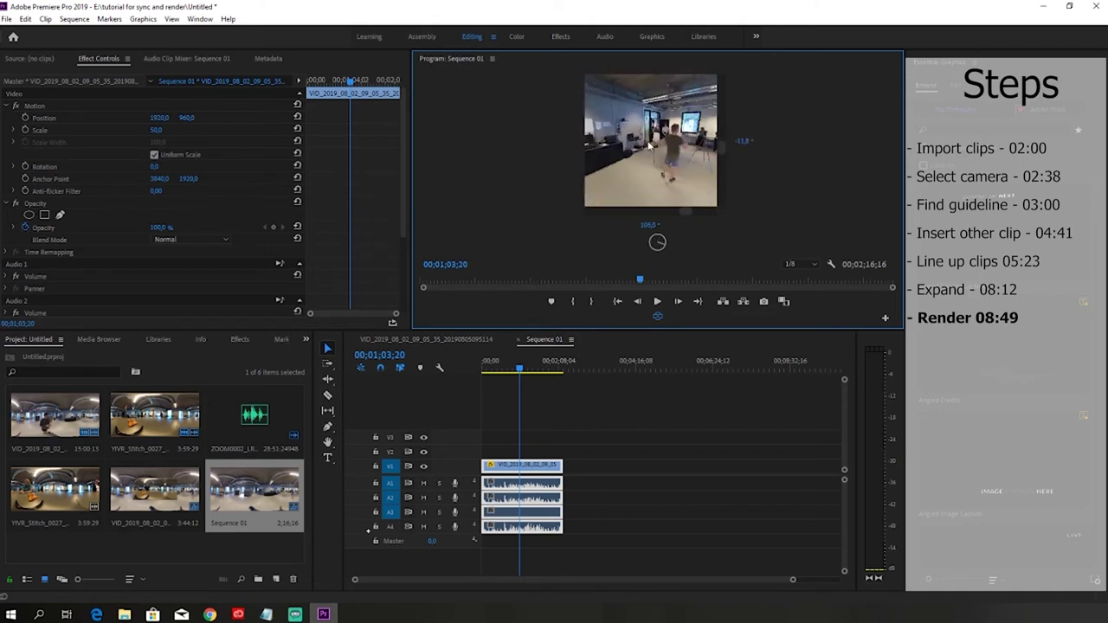
click(657, 315)
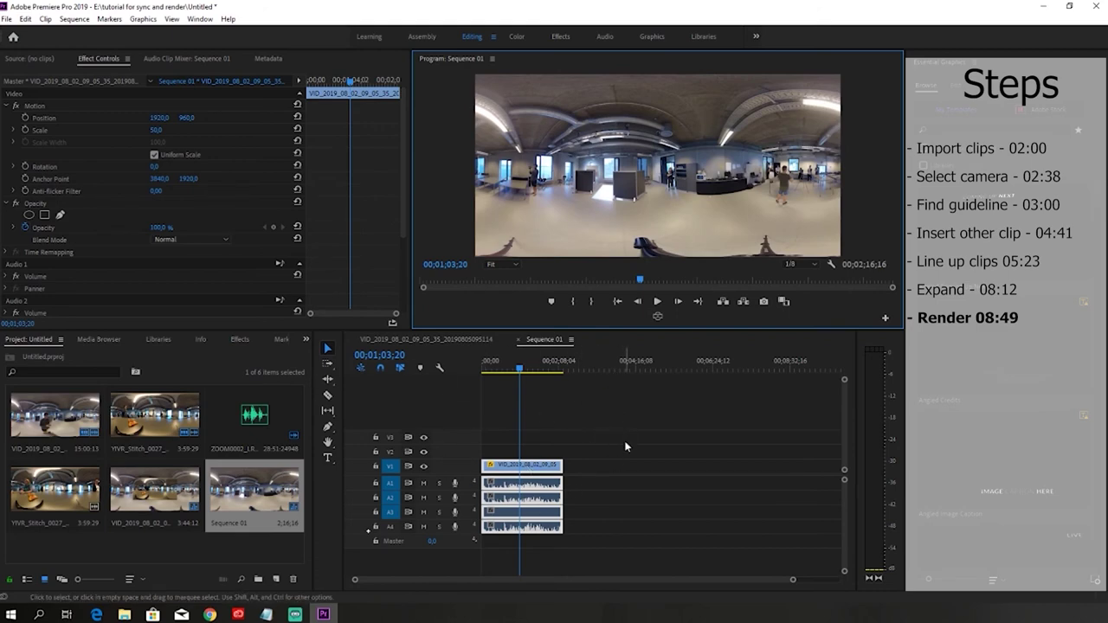
click(6, 18)
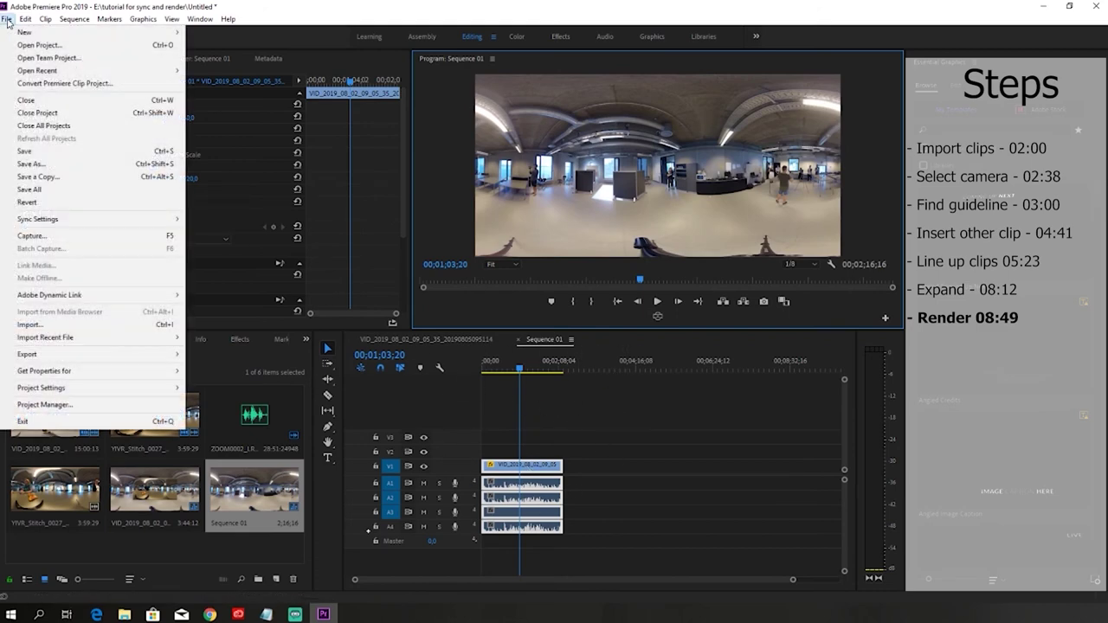
Export Sequence 01 as H.264, VR Monoscopic, with Use Maximum Render Quality turned on.
mouse_move(67, 358)
click(217, 355)
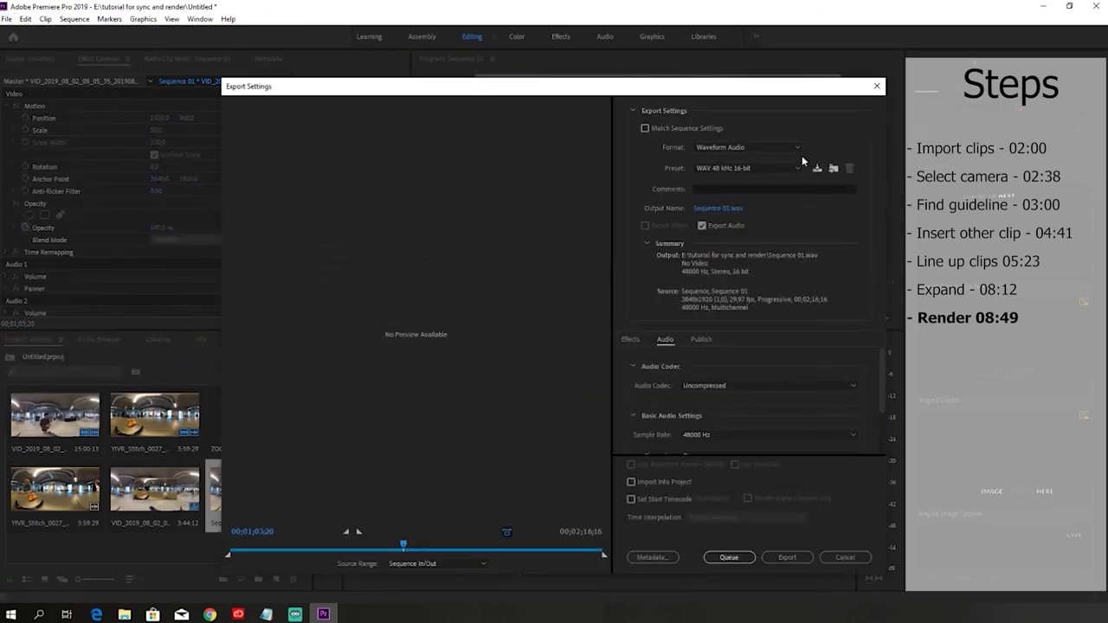
click(795, 148)
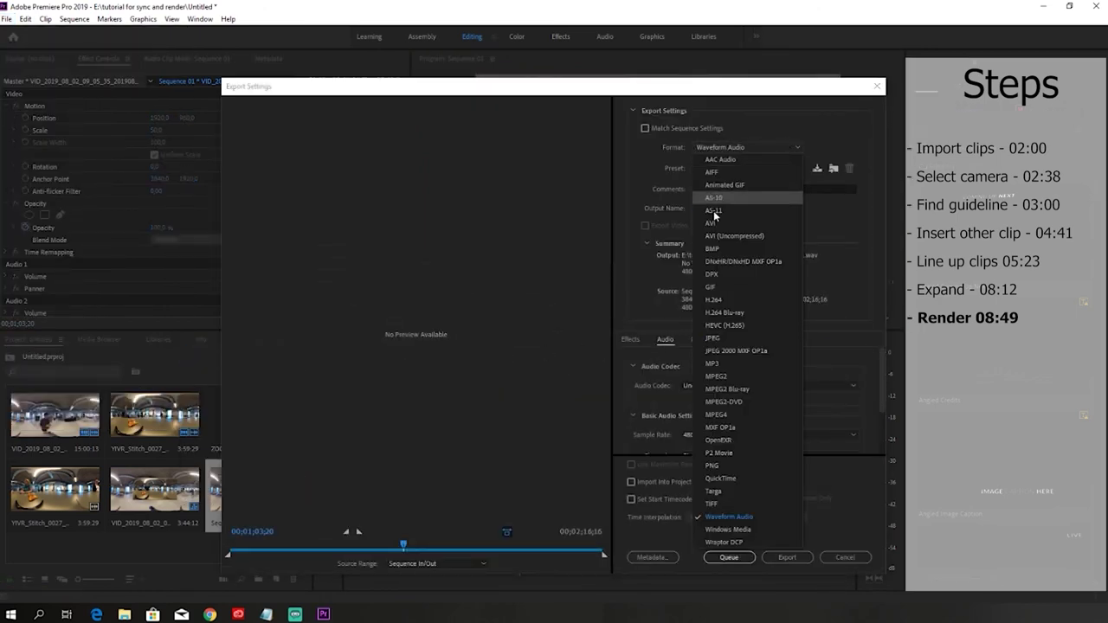
click(719, 300)
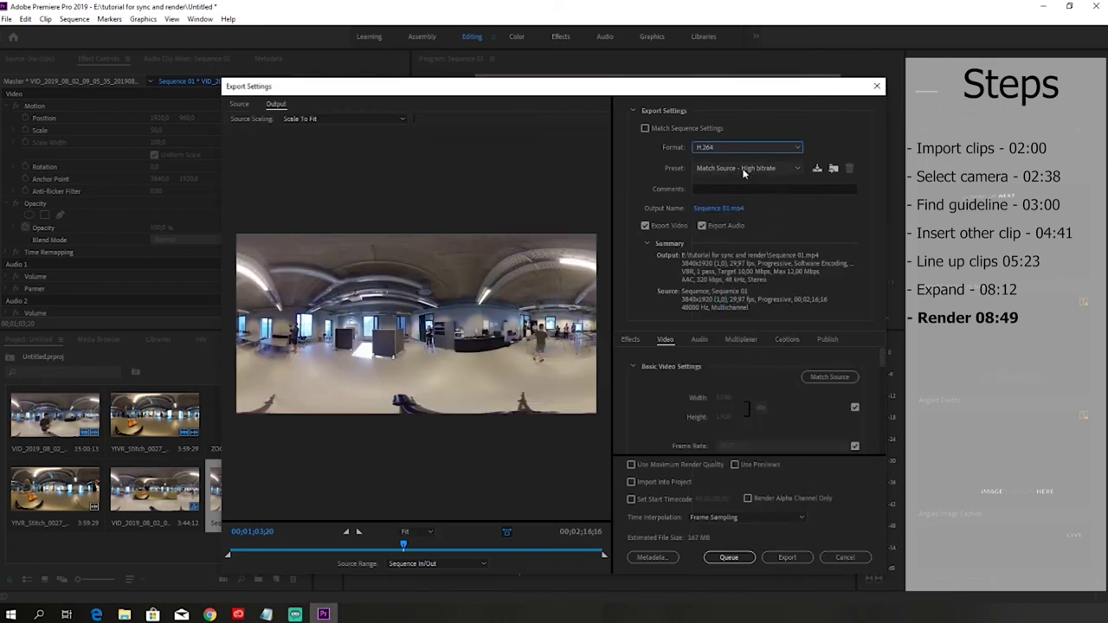
click(718, 208)
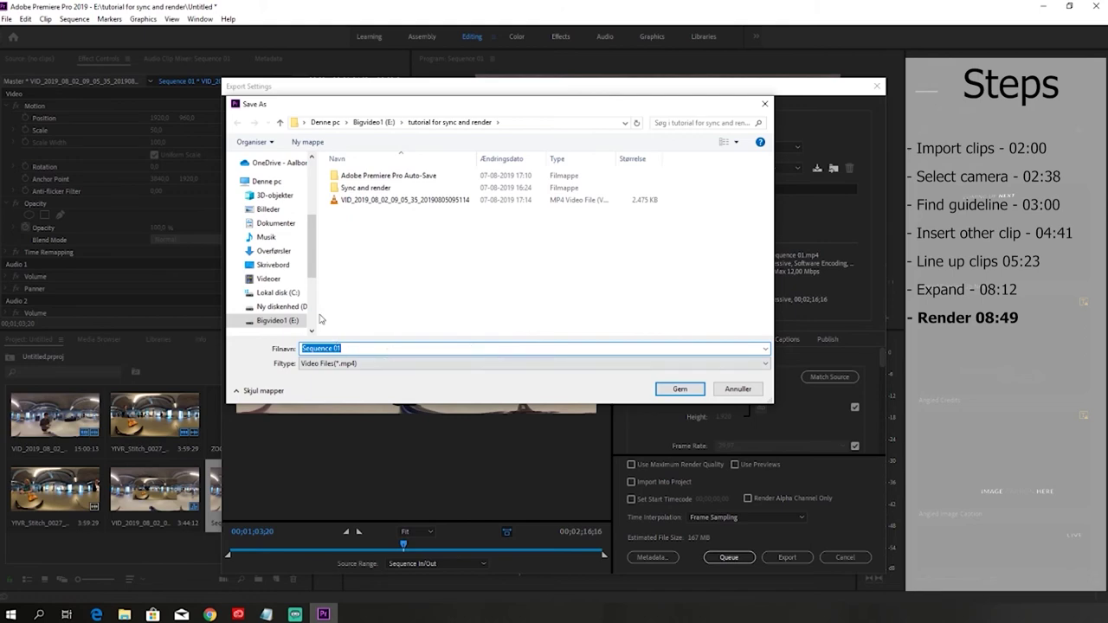
click(680, 388)
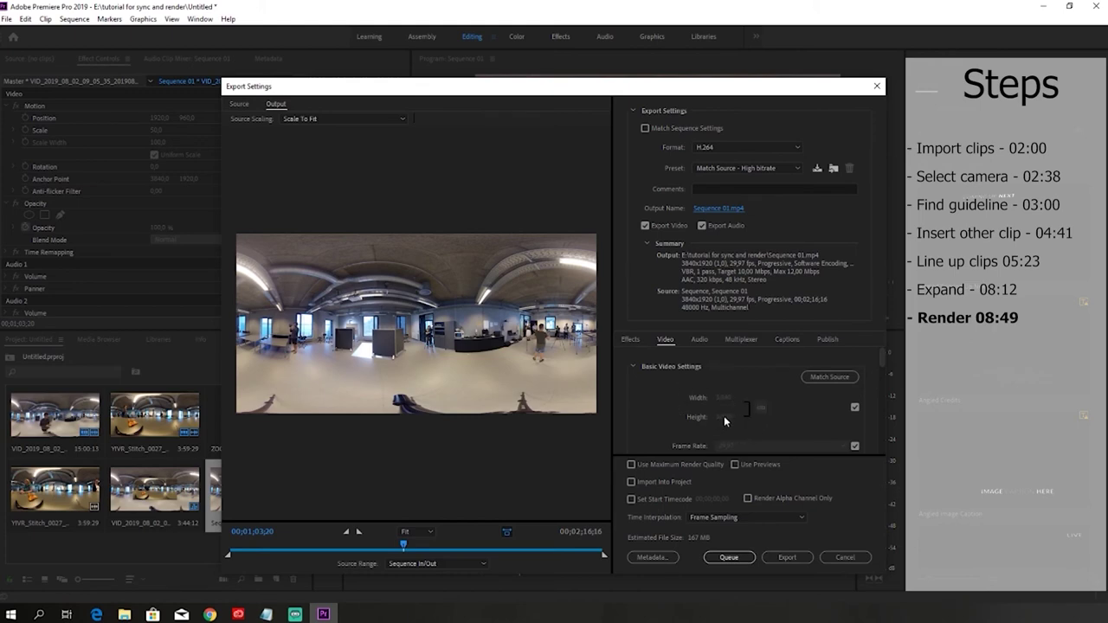
drag(884, 357, 883, 440)
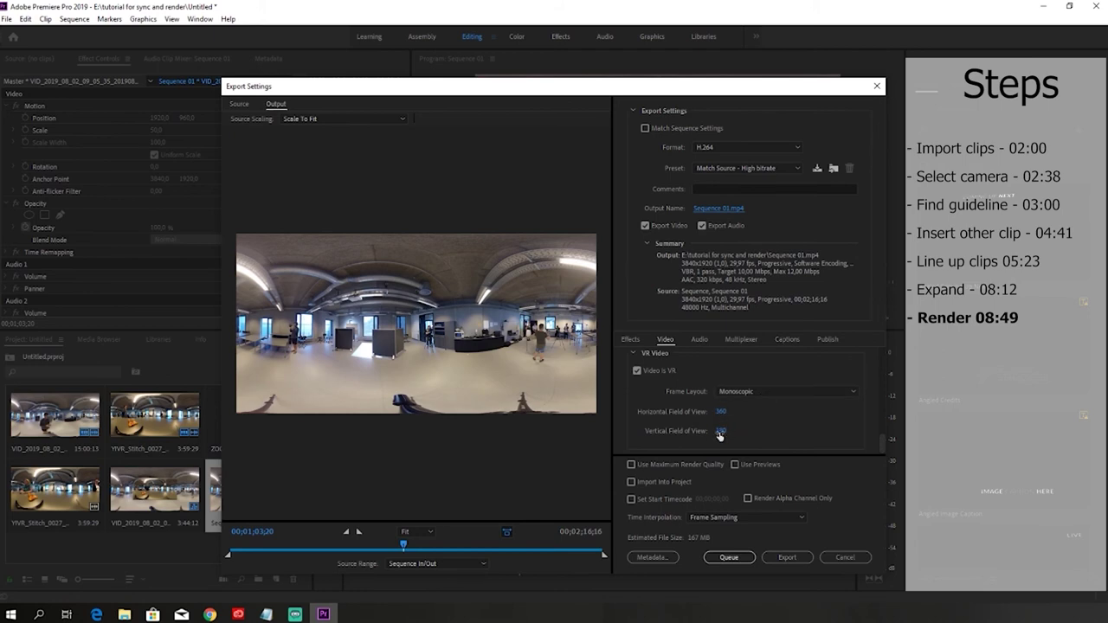
click(631, 465)
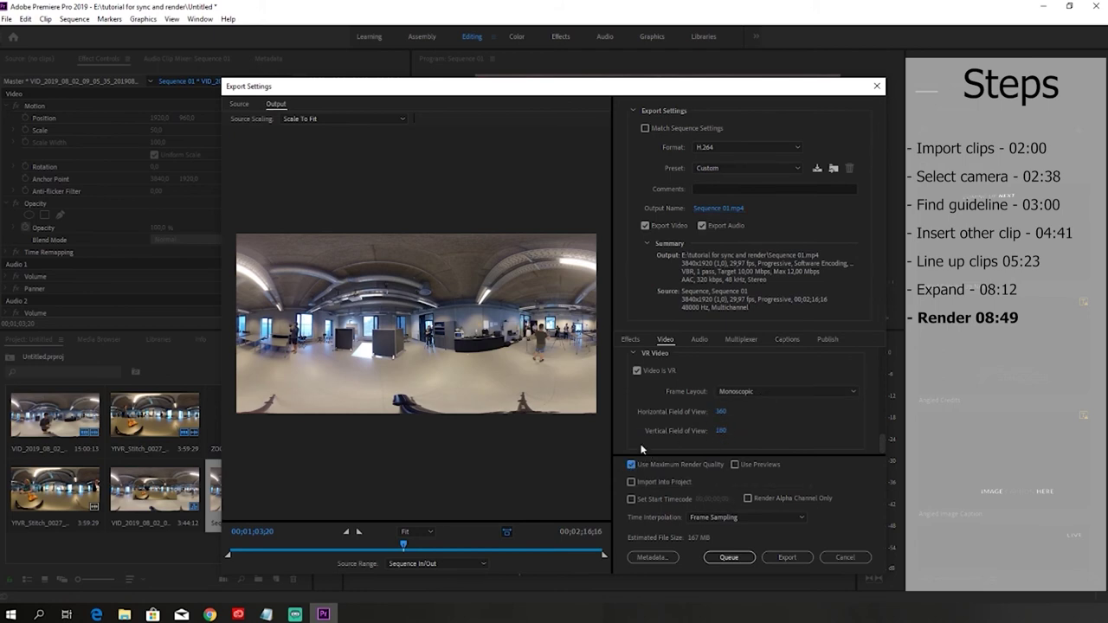
click(790, 558)
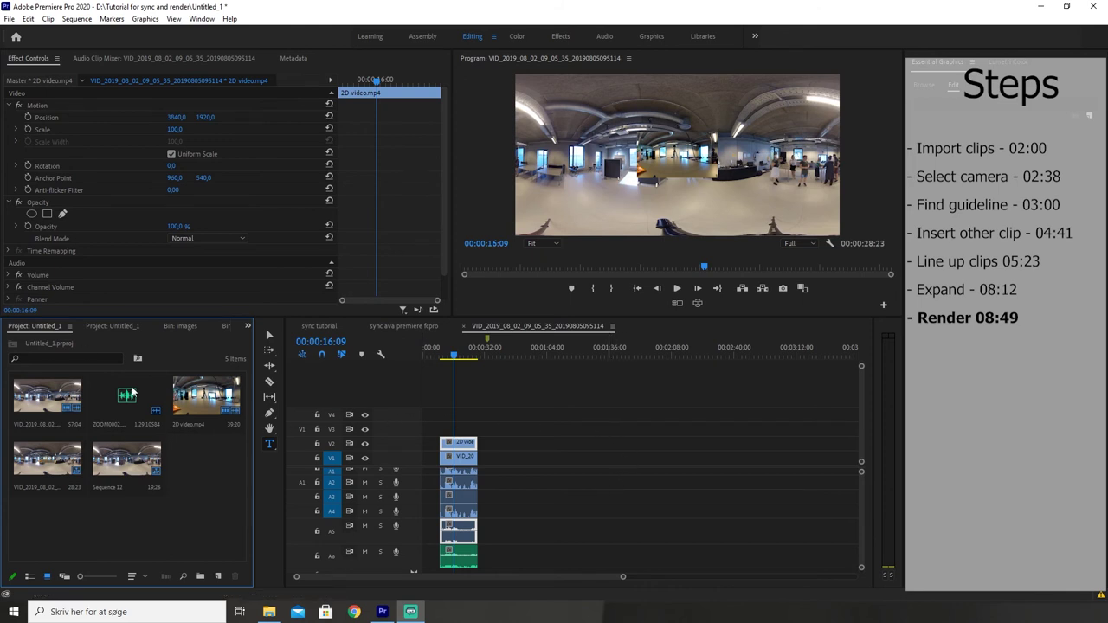
Create a new sequence from the 2D video.mp4 clip and delete the clip placed in it.
click(190, 402)
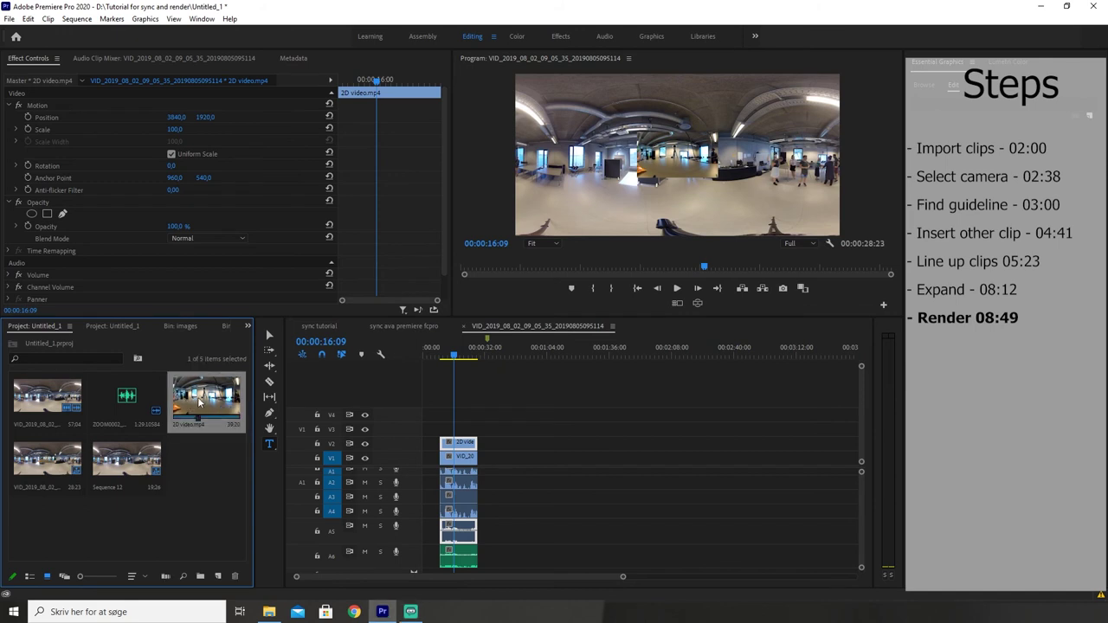
right_click(190, 403)
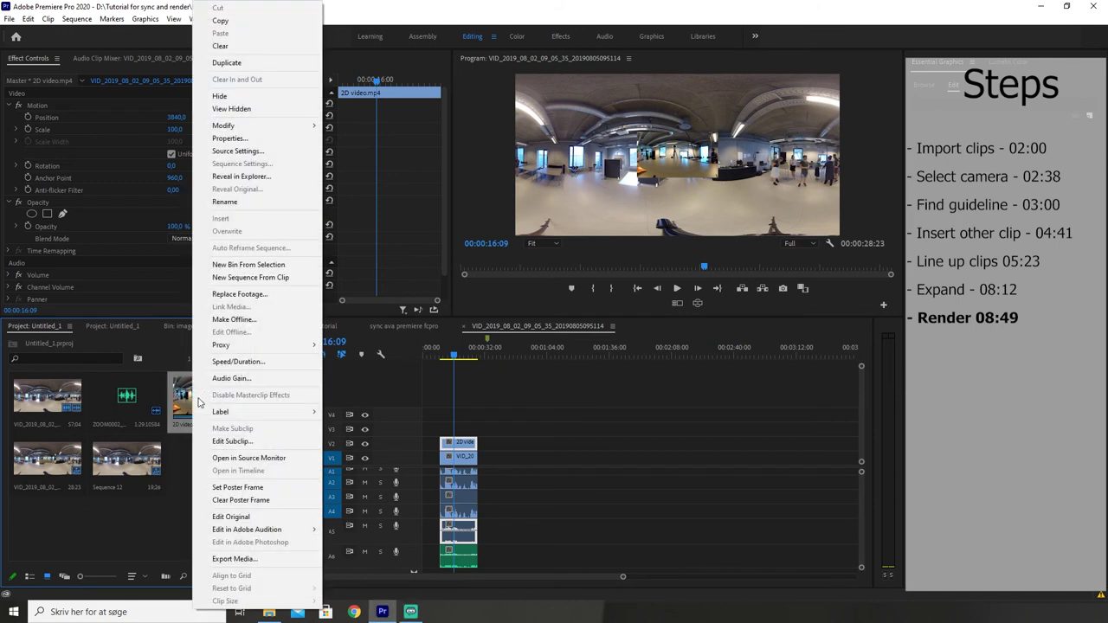
click(262, 278)
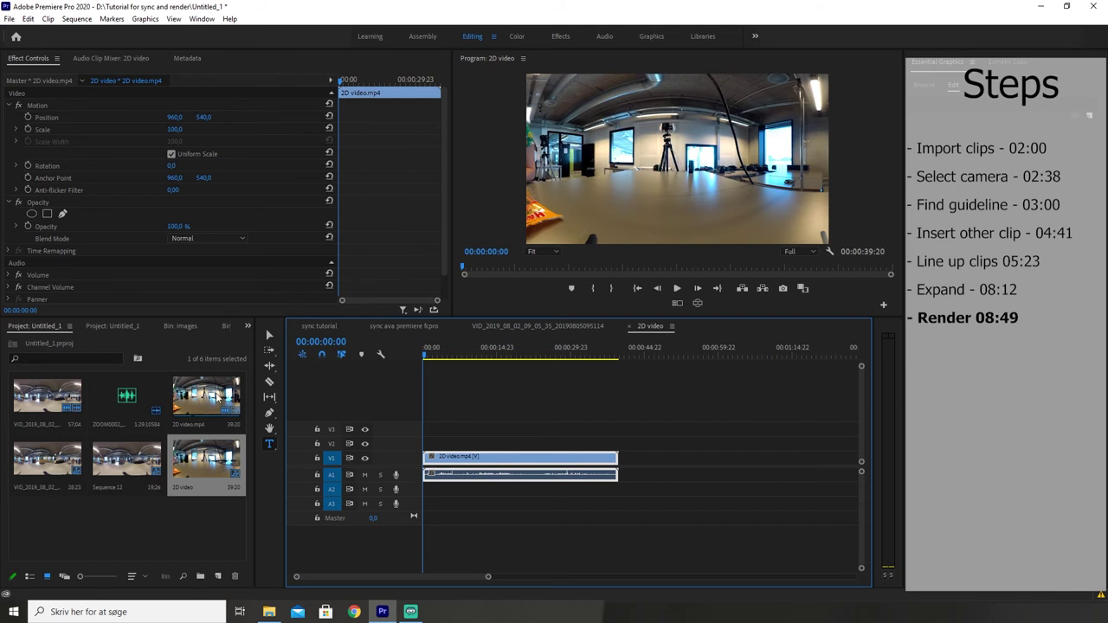
key(Delete)
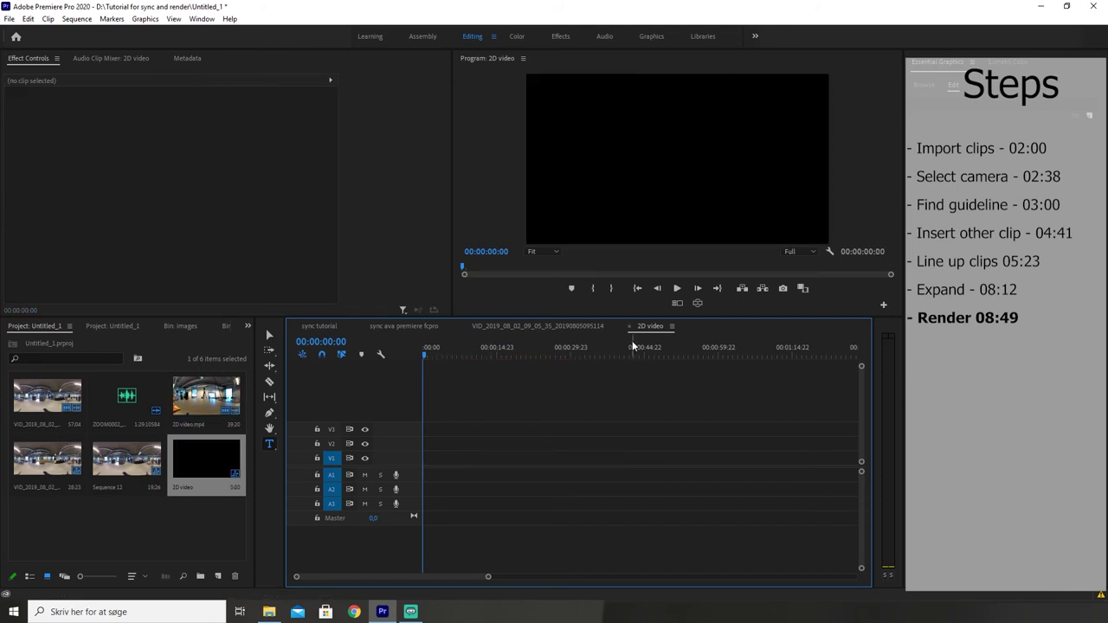
Copy the trimmed 2D video clip from the synced 360 sequence and paste it into 2D video.
click(554, 326)
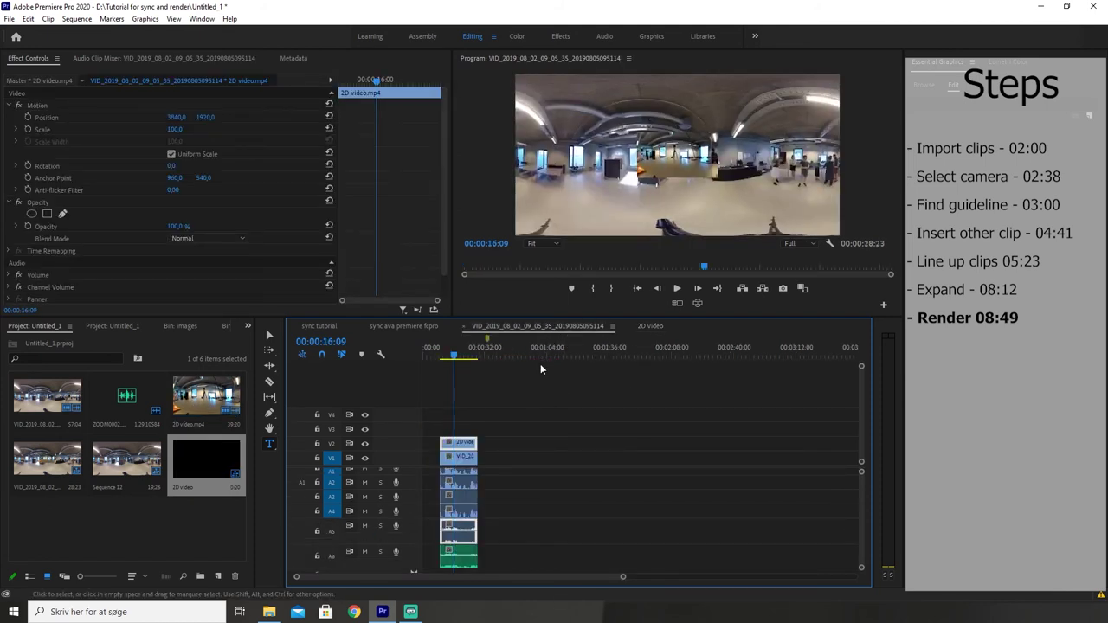
right_click(464, 449)
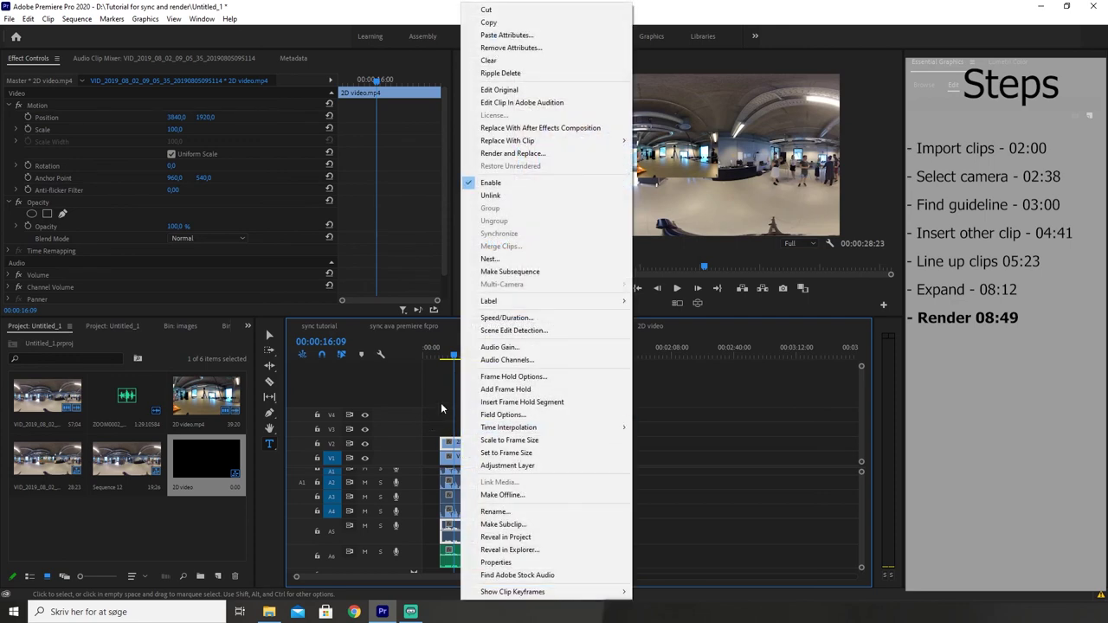
click(496, 24)
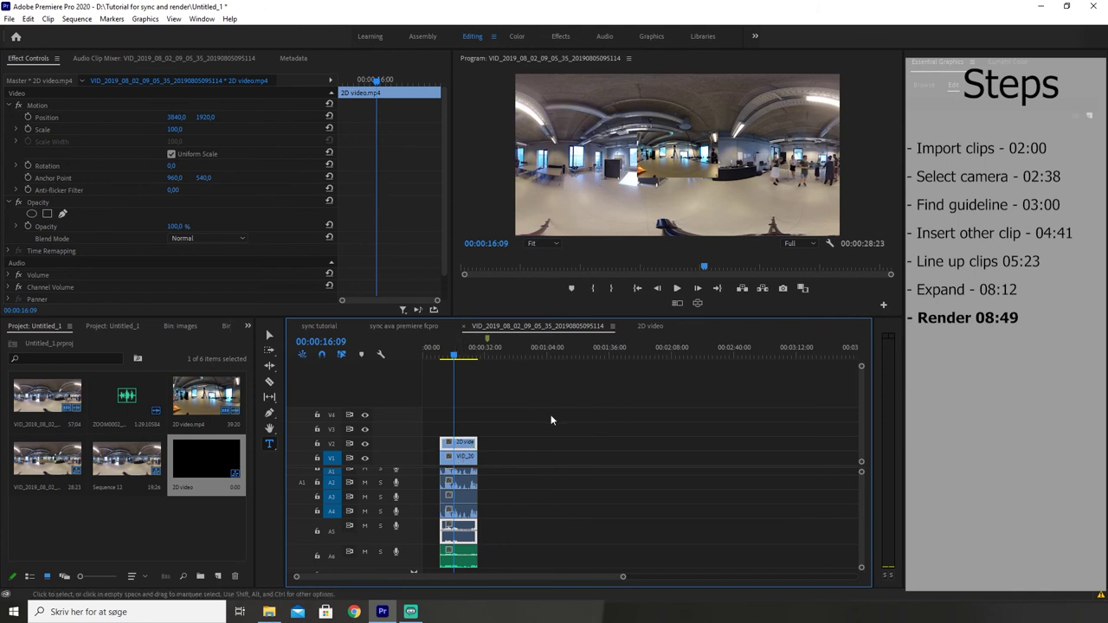
click(652, 327)
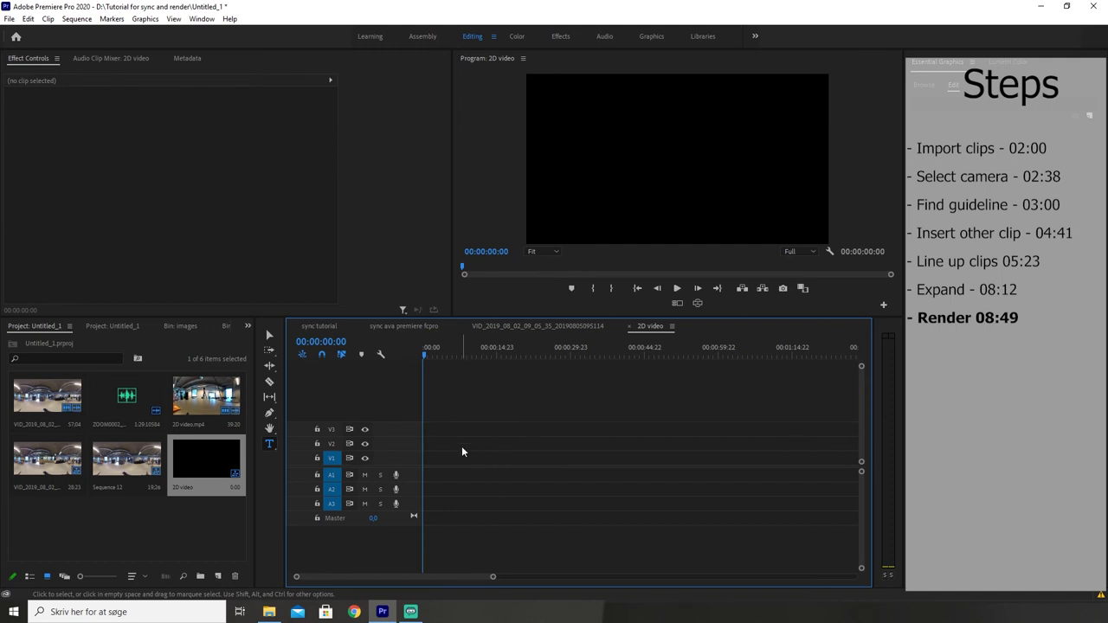
key(.)
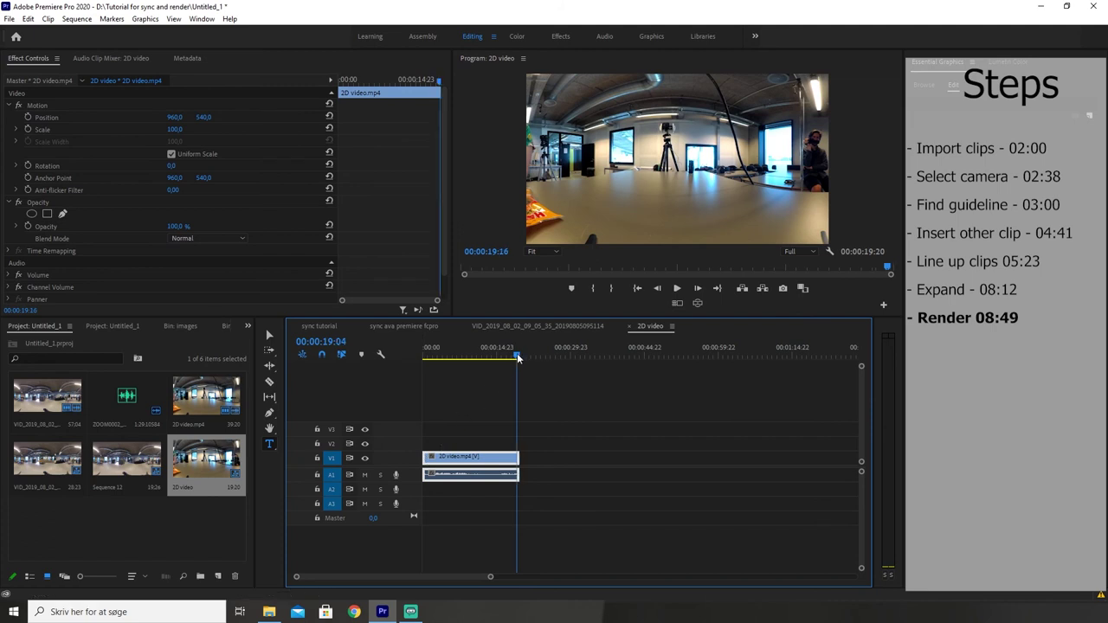
key(Home)
click(533, 327)
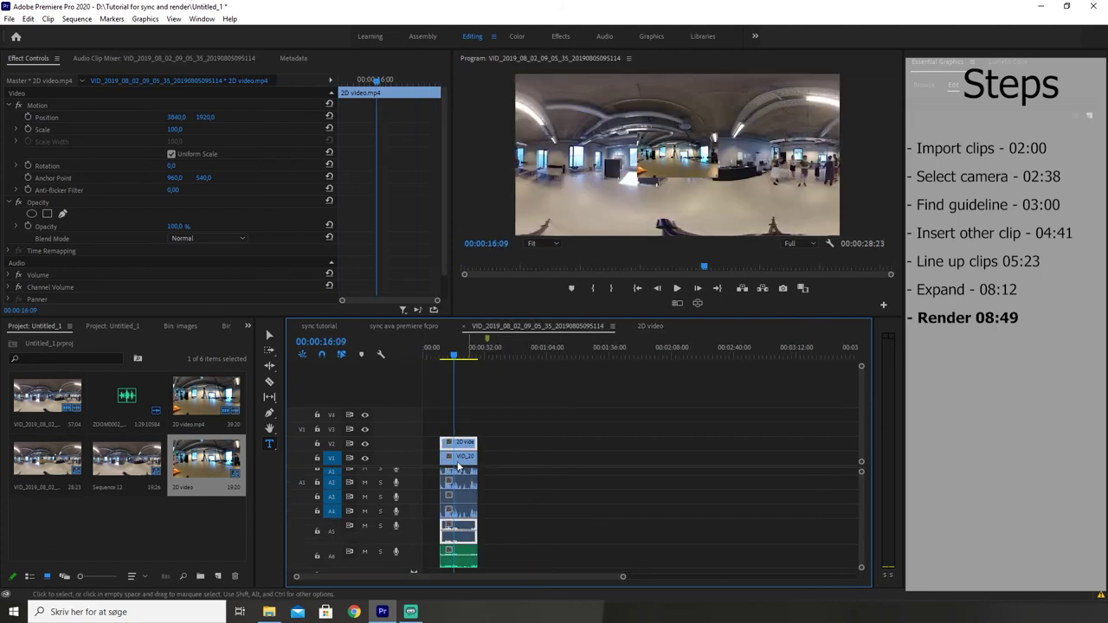
click(651, 327)
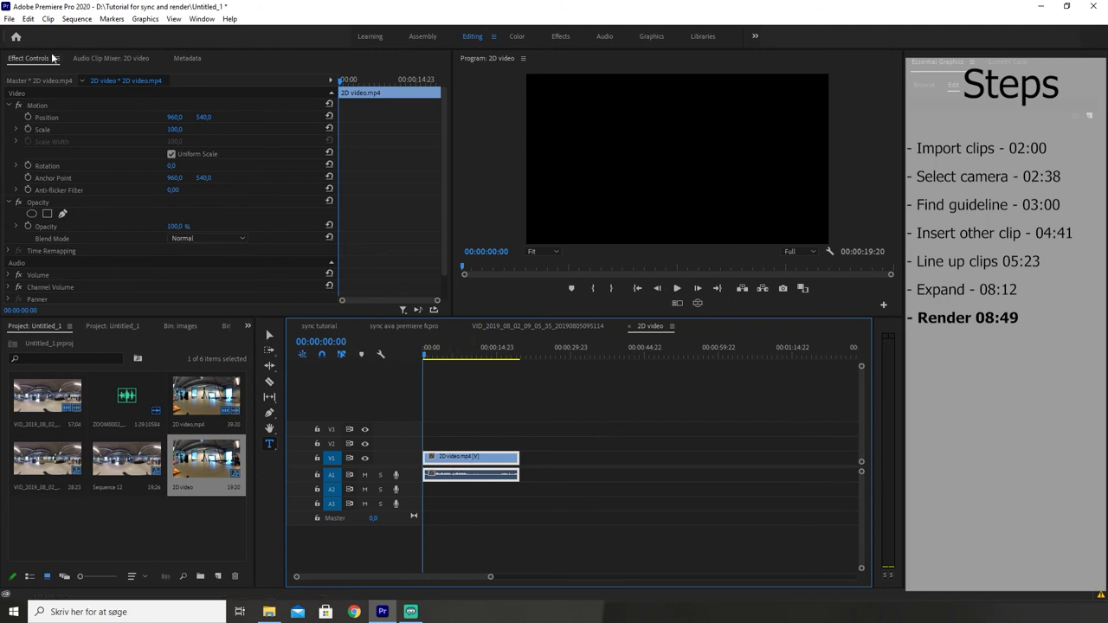
Export the 2D video sequence as non-VR H.264 to 2D video_1.mp4.
click(9, 19)
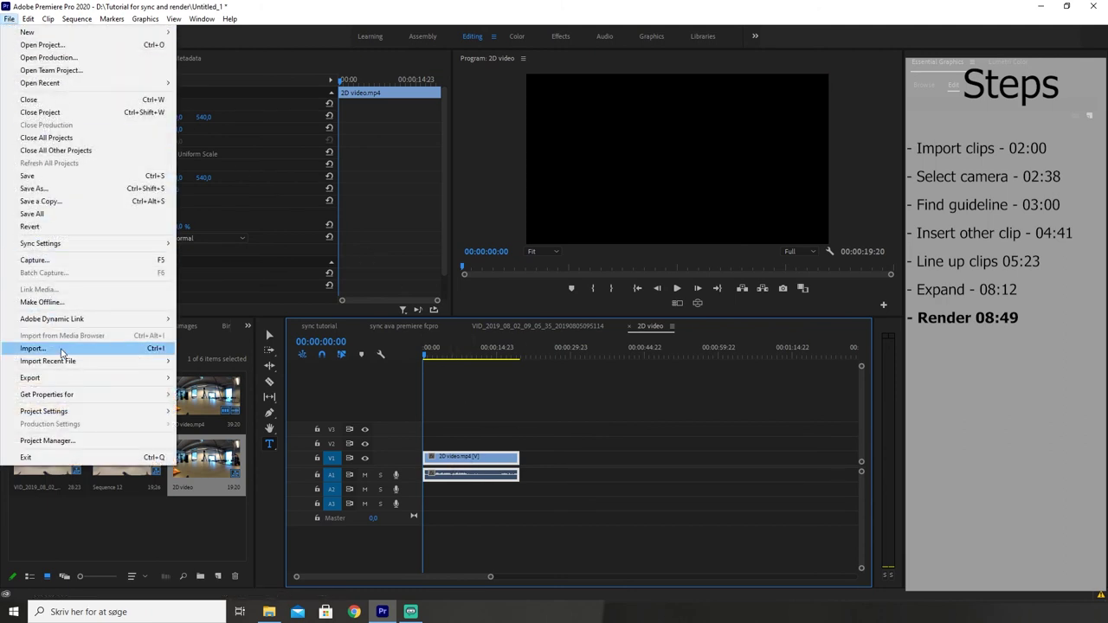
mouse_move(67, 385)
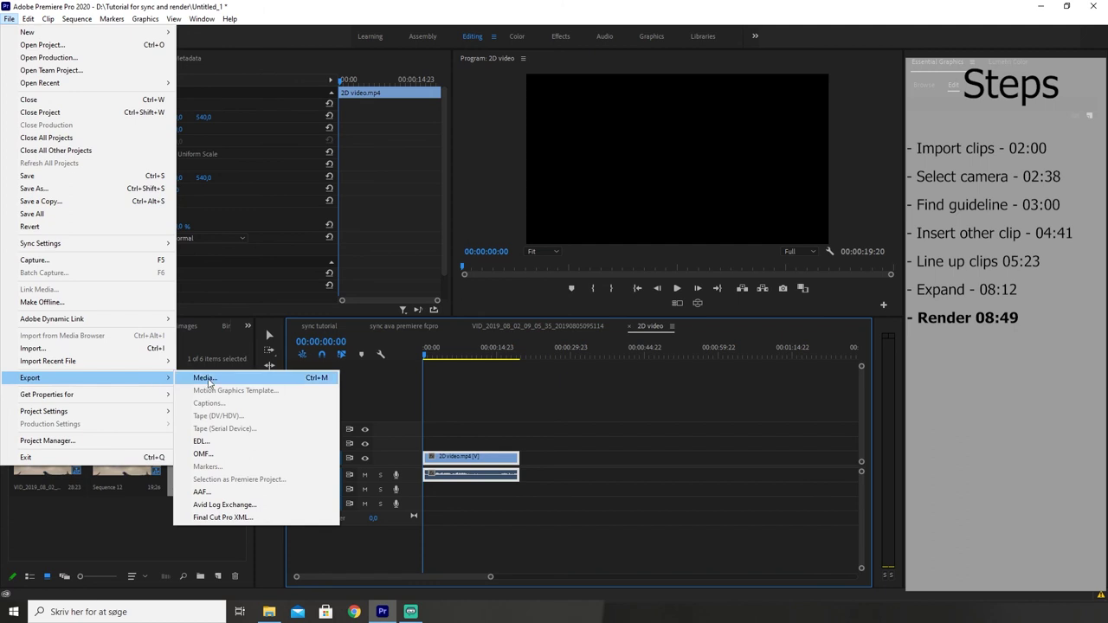
click(204, 378)
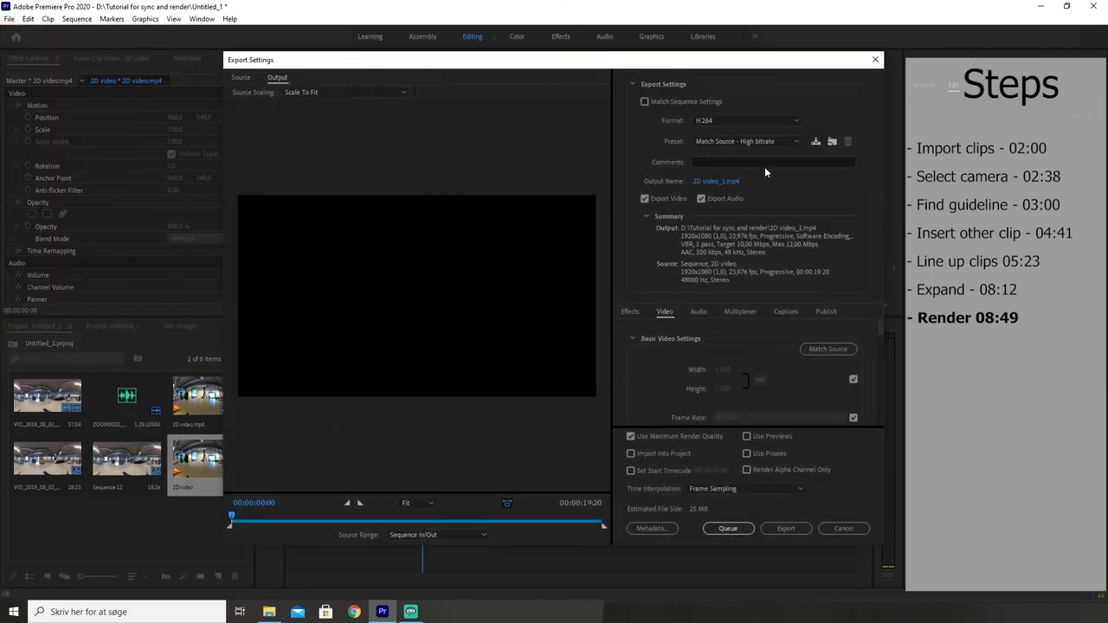
click(706, 123)
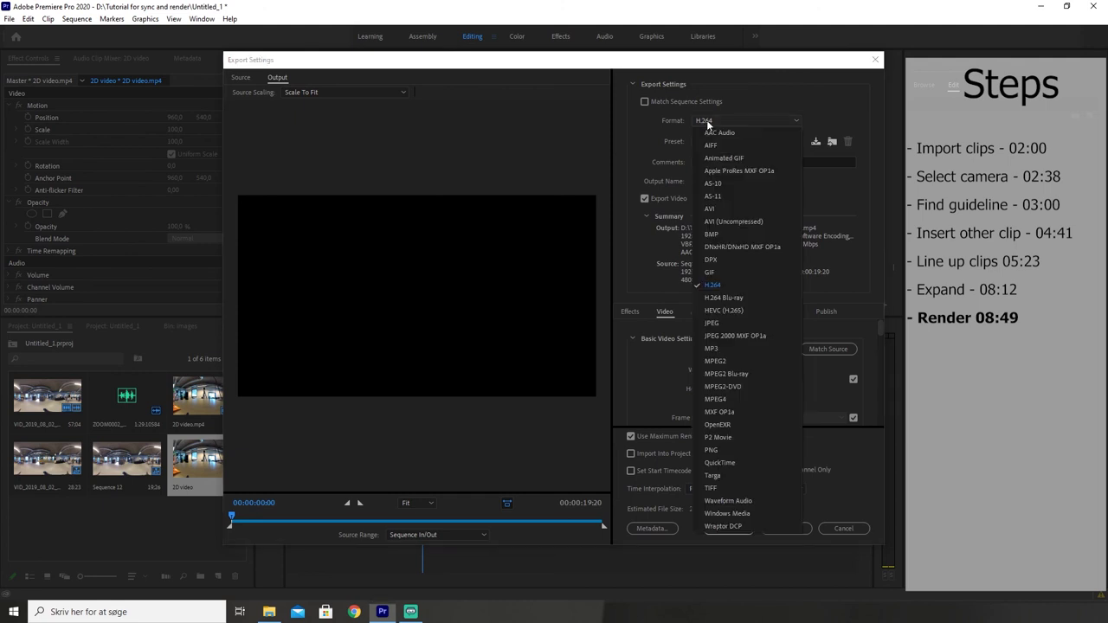
click(719, 285)
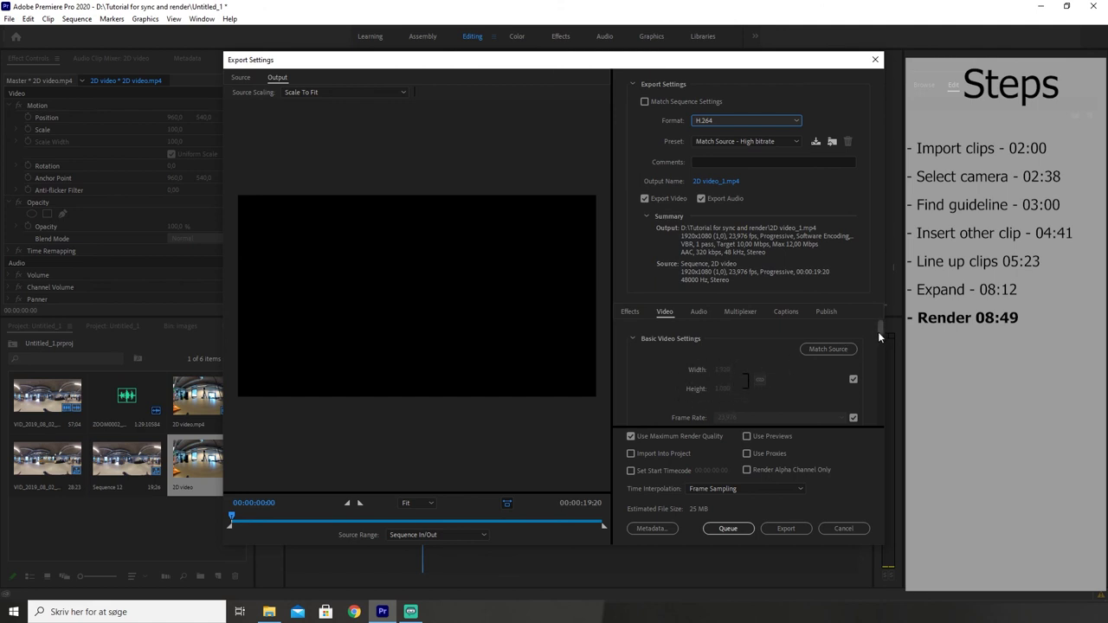
drag(881, 326, 888, 426)
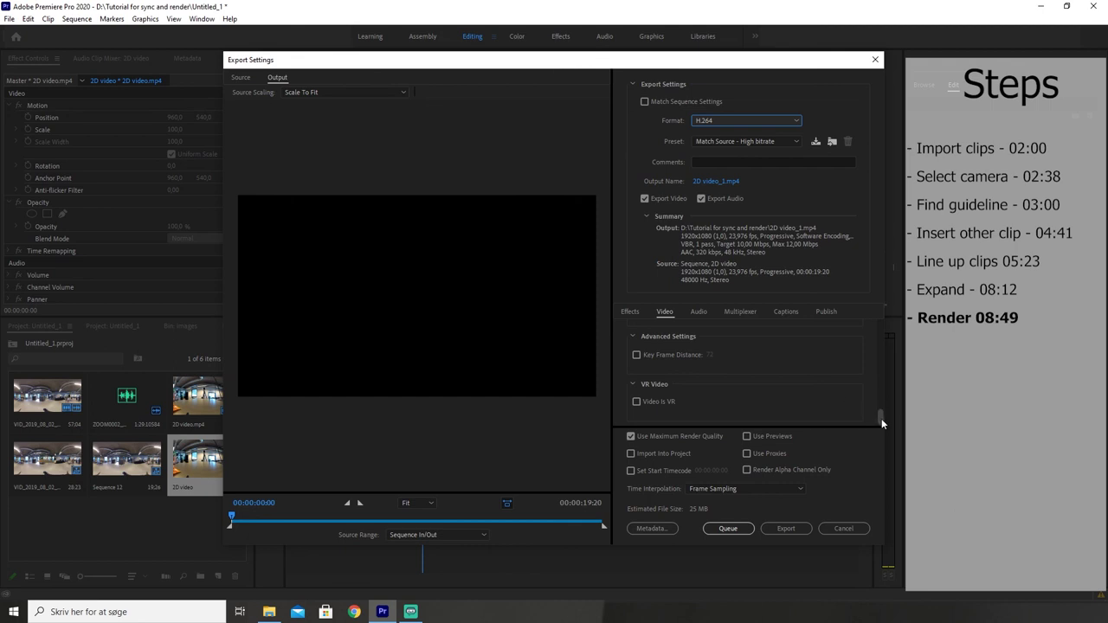
drag(882, 418, 881, 327)
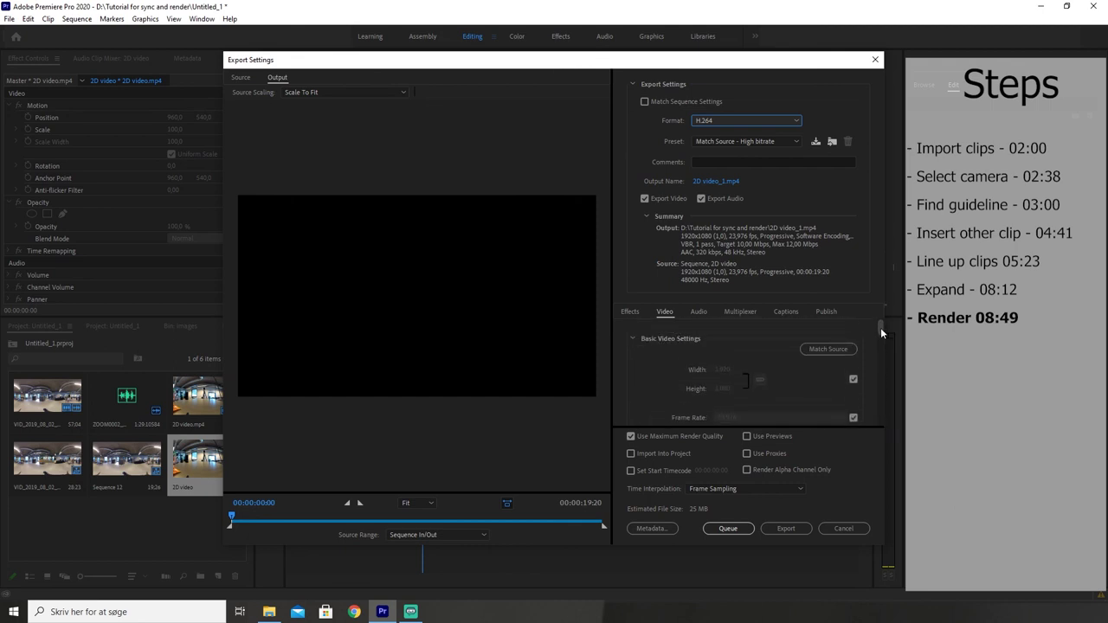
click(785, 528)
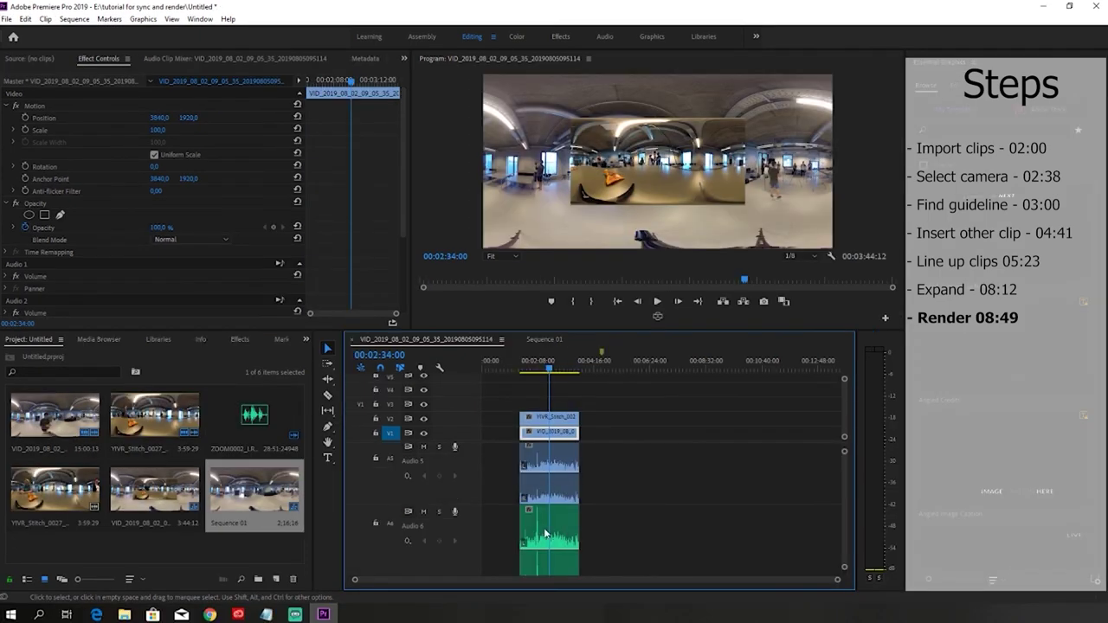
Create a monoscopic VR Sequence 02 and paste the ZOOM0002_LR.WAV audio clip into it.
click(275, 582)
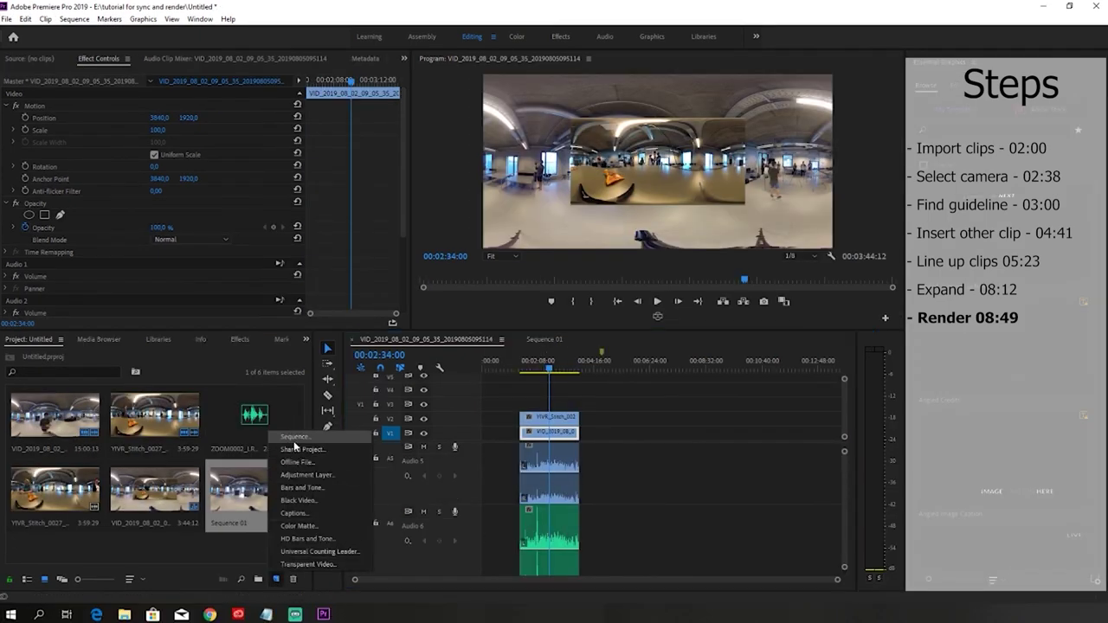
click(338, 433)
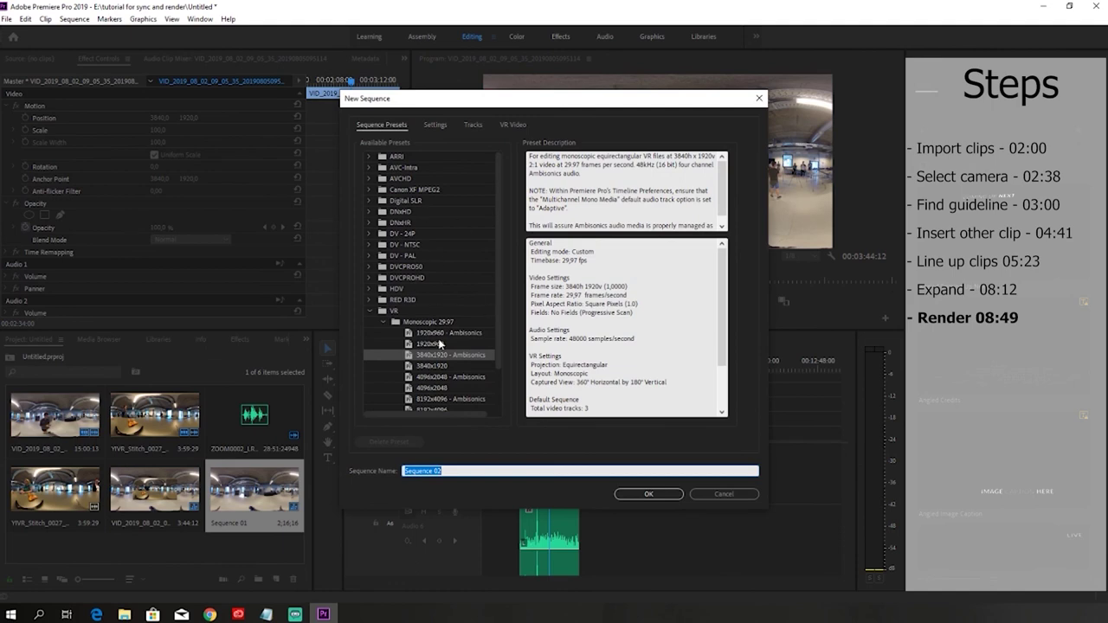
click(668, 496)
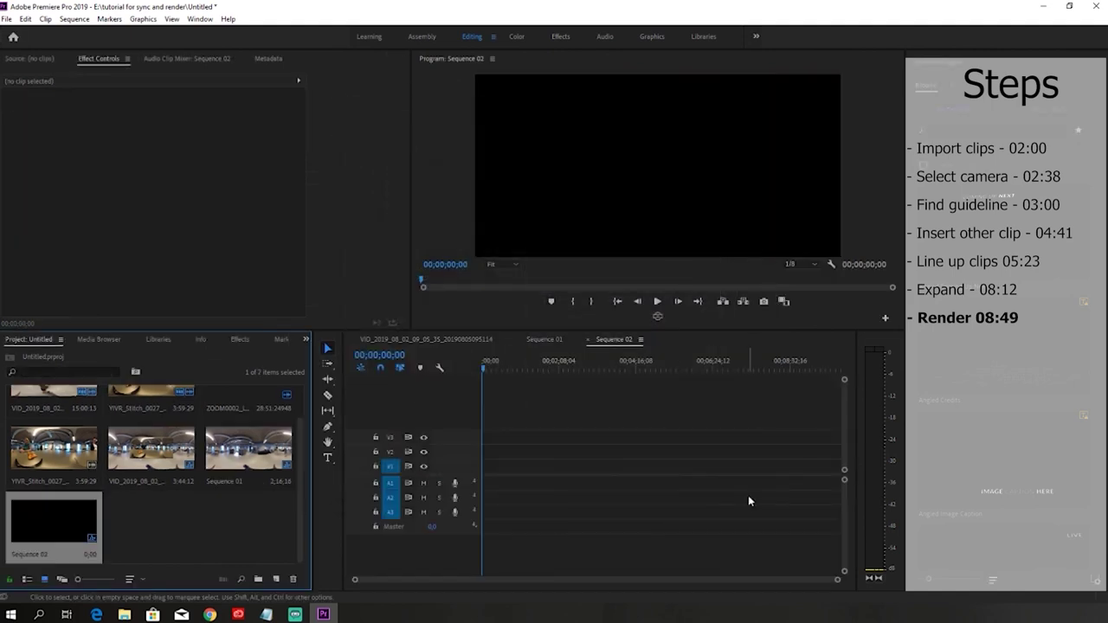
click(429, 339)
click(558, 541)
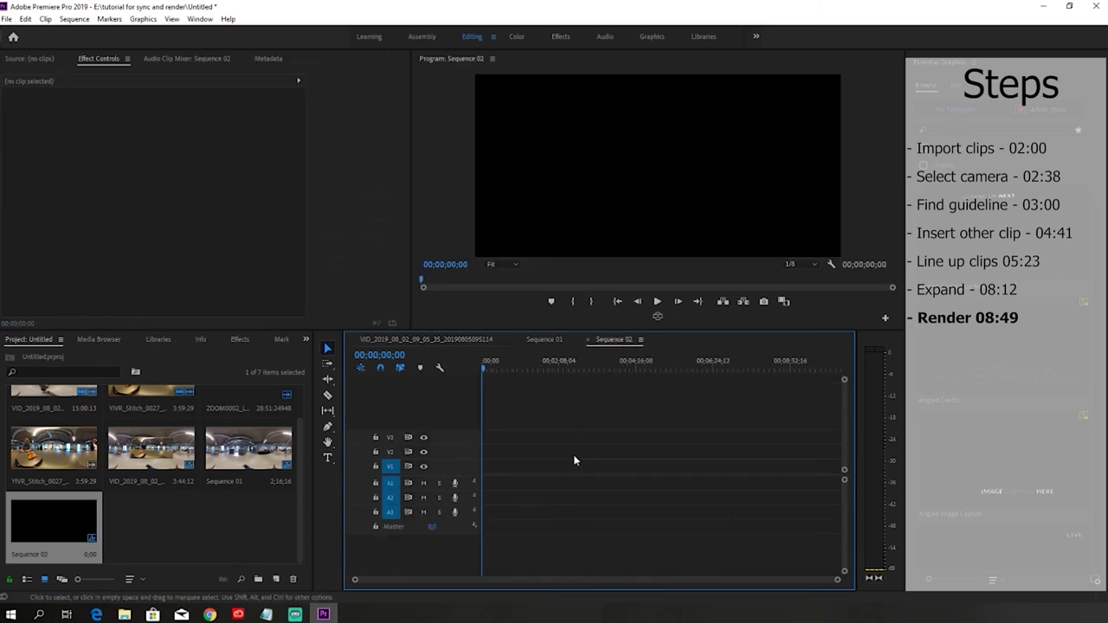
key(ctrl+v)
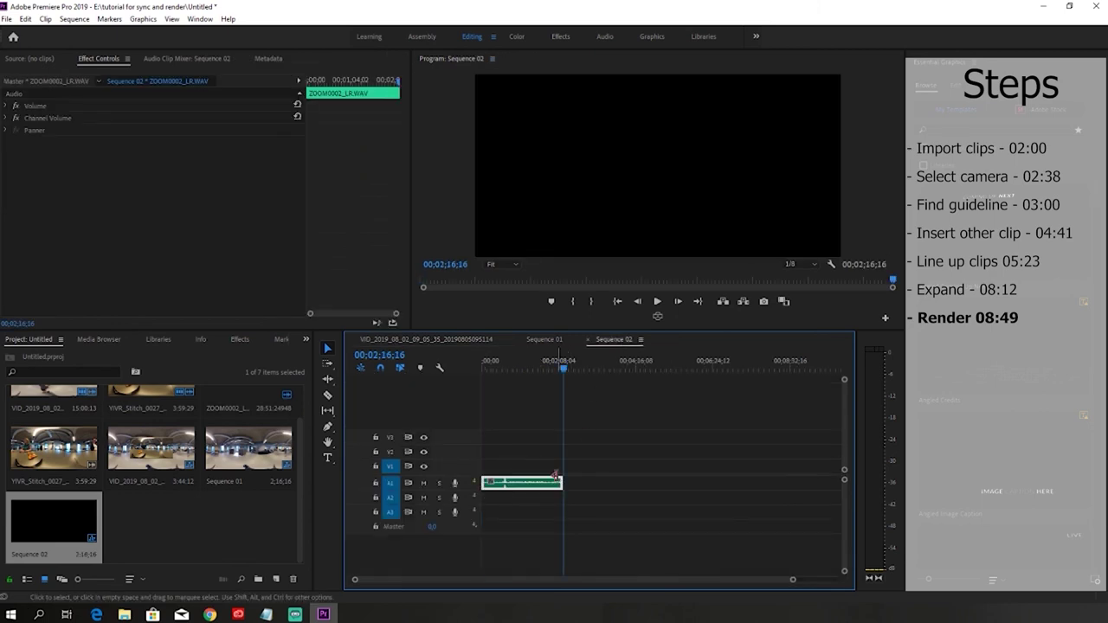
Export Sequence 02 as Waveform Audio, 48 kHz 16-bit stereo, to Sequence 02.wav.
click(6, 19)
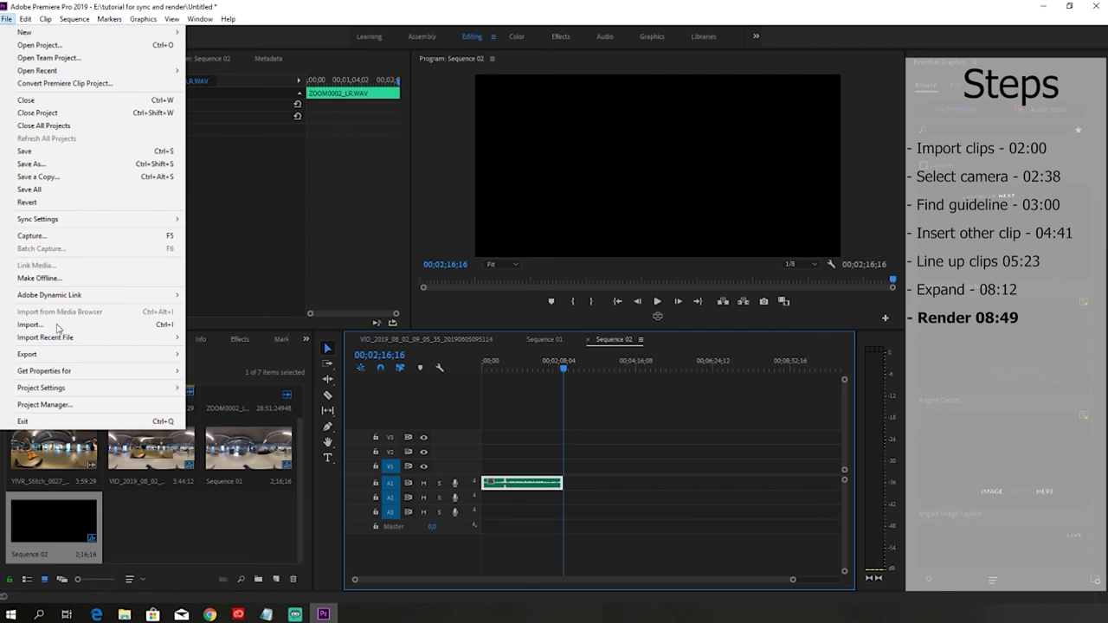
mouse_move(59, 354)
click(210, 356)
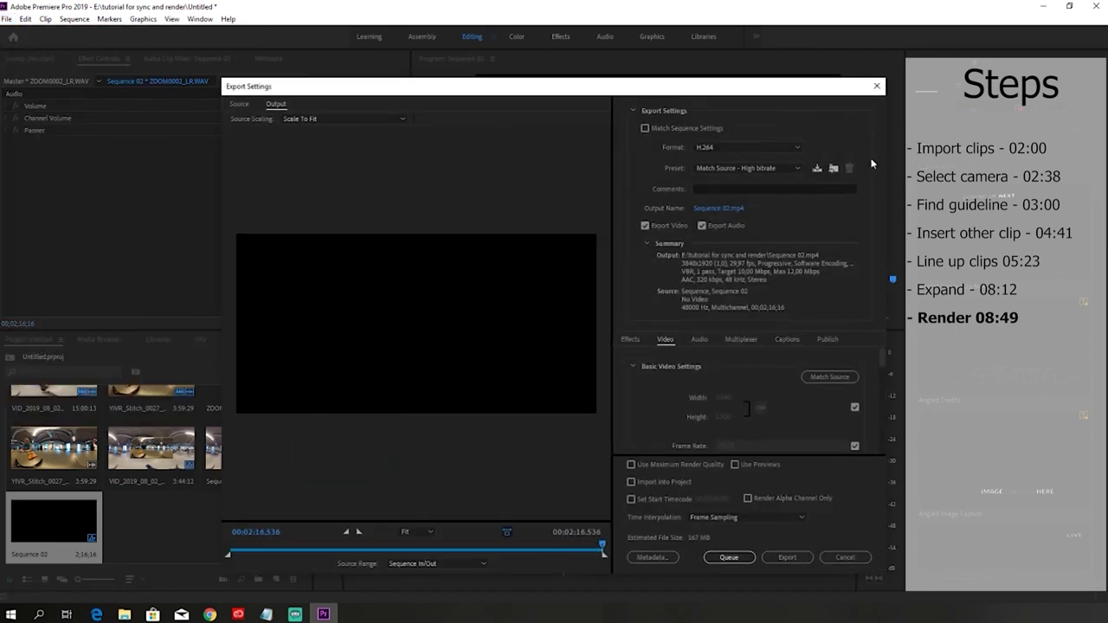
click(739, 148)
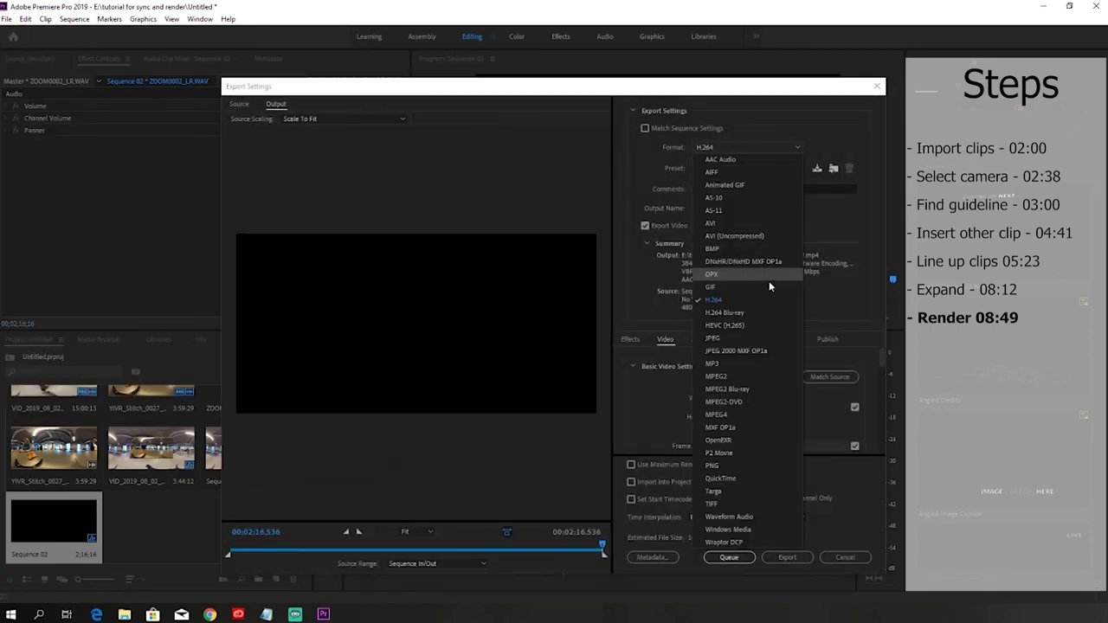
click(730, 518)
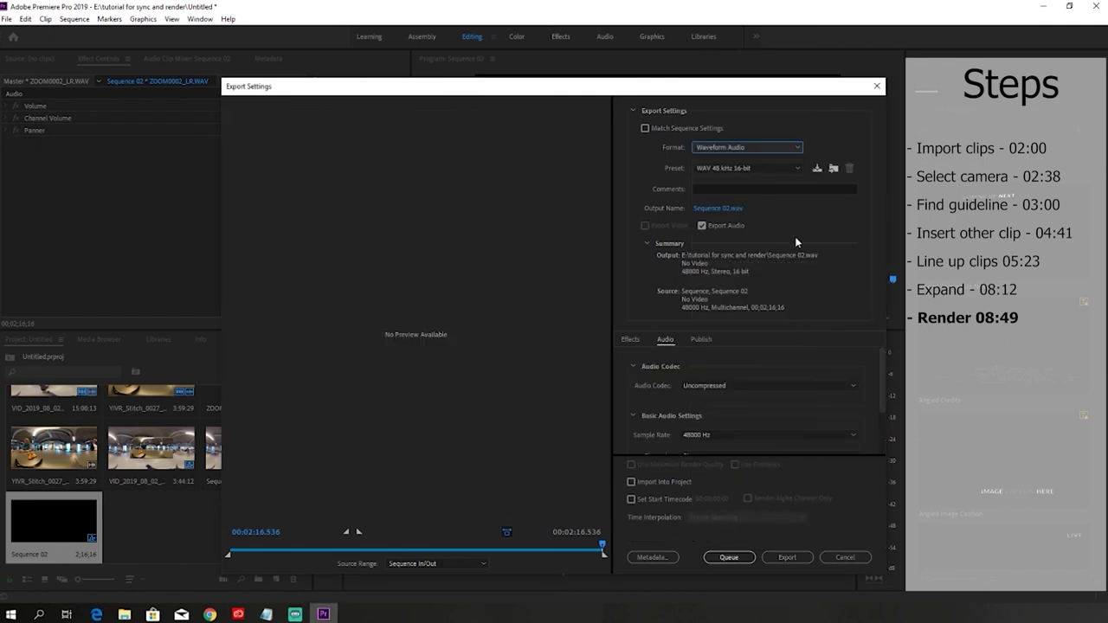
click(718, 208)
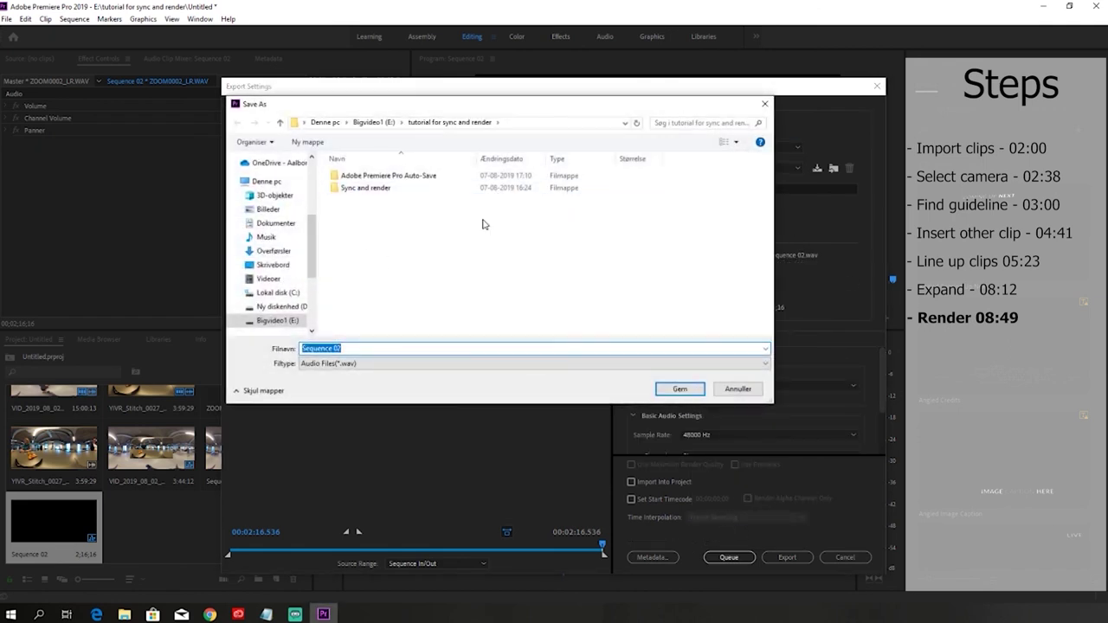
click(675, 389)
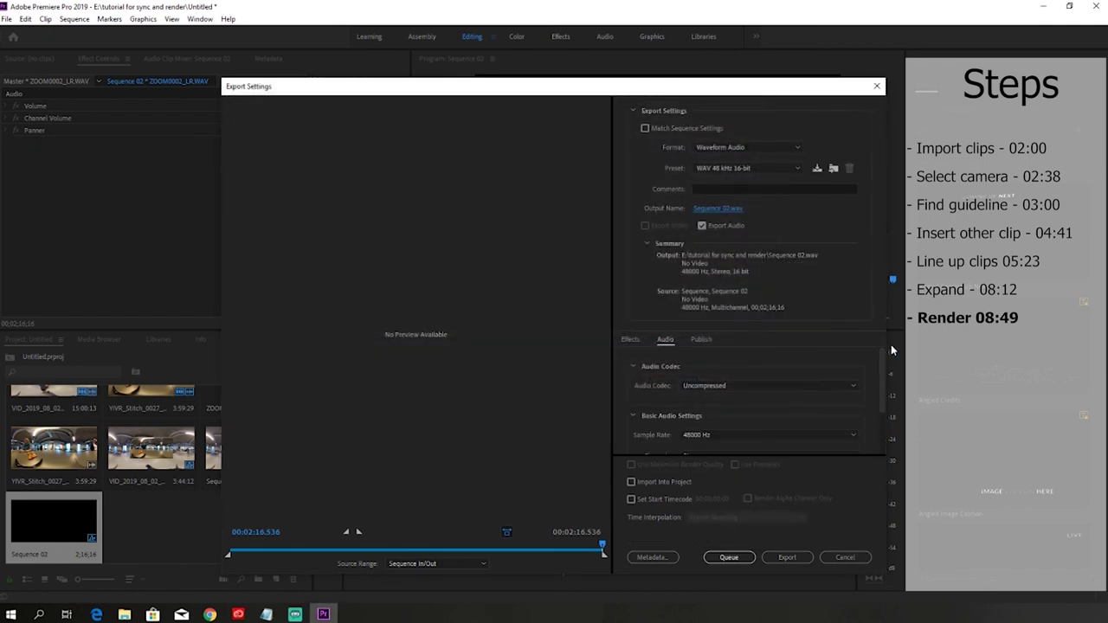
drag(884, 372, 885, 422)
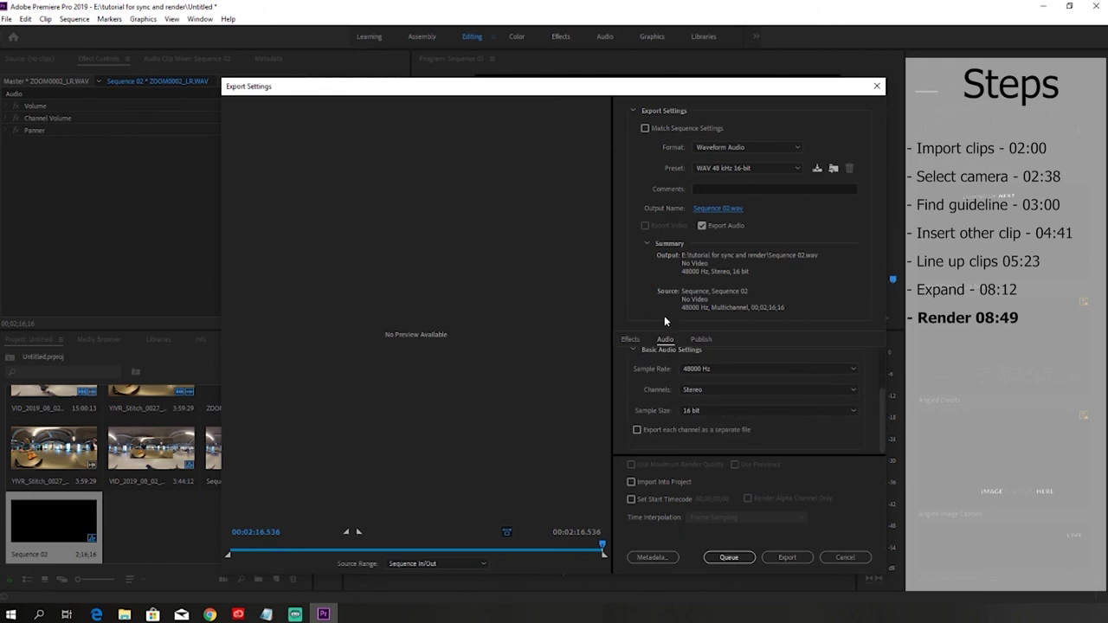
click(786, 559)
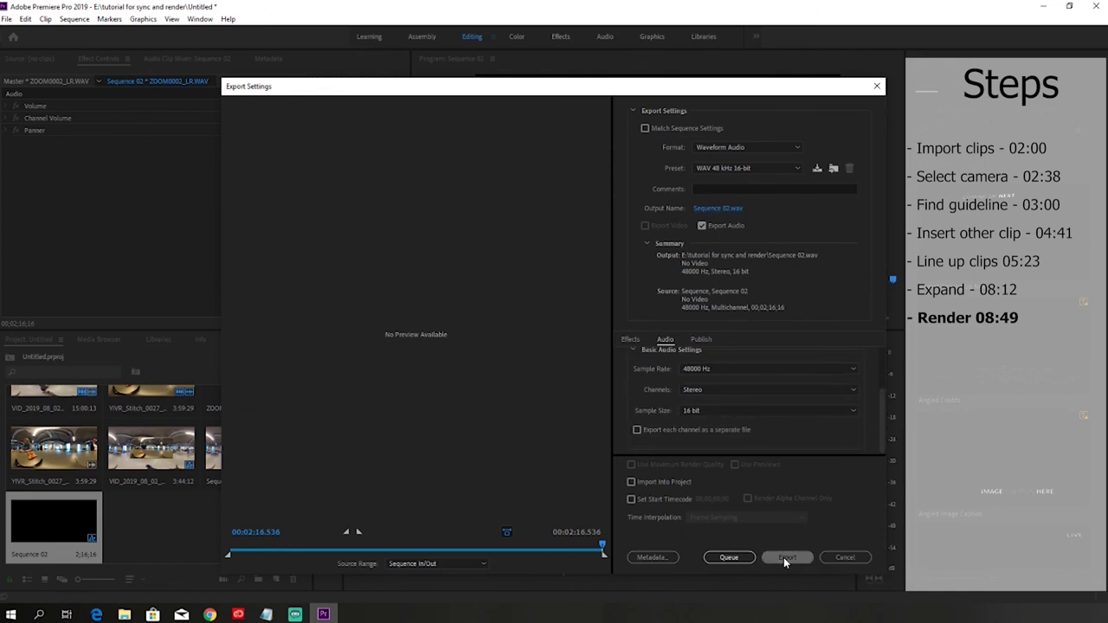